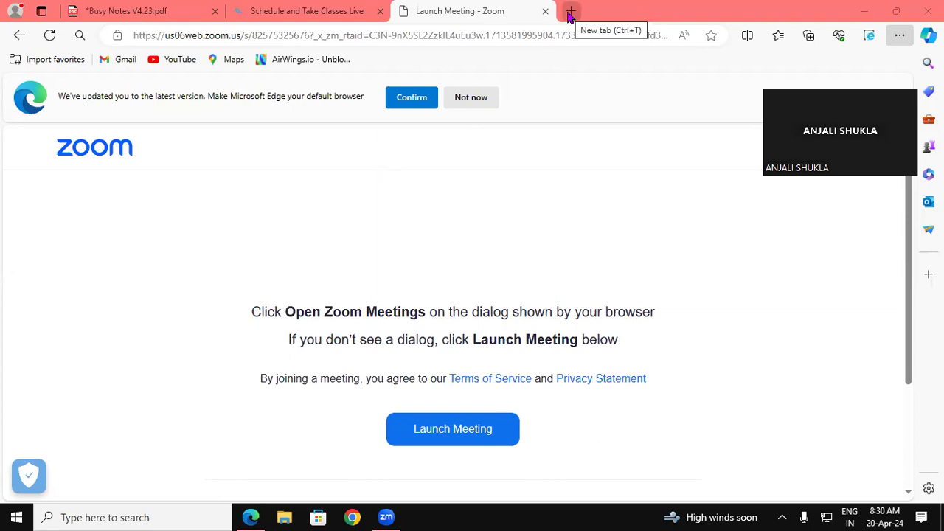
Open a new blank Edge tab beside the Zoom meeting page.
left_click(570, 14)
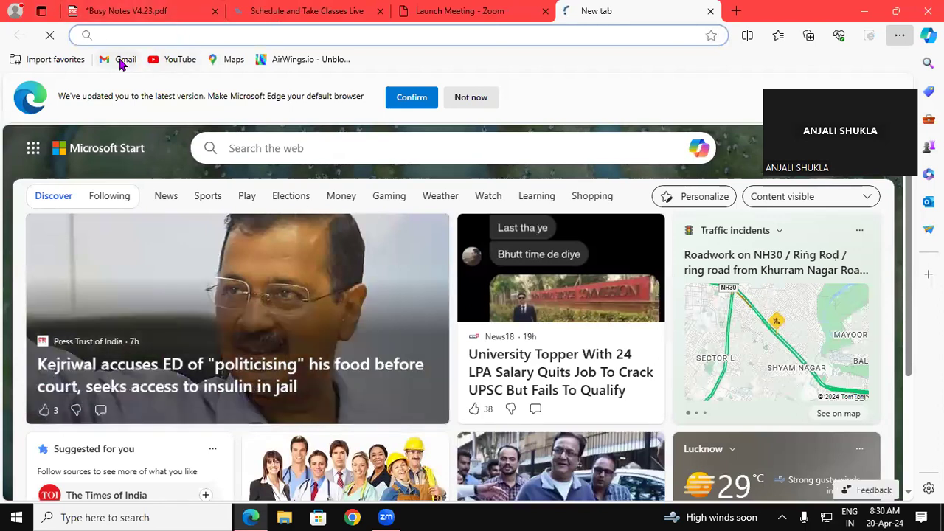
Sign in to Gmail from the bookmark by choosing the account and entering its password.
left_click(123, 62)
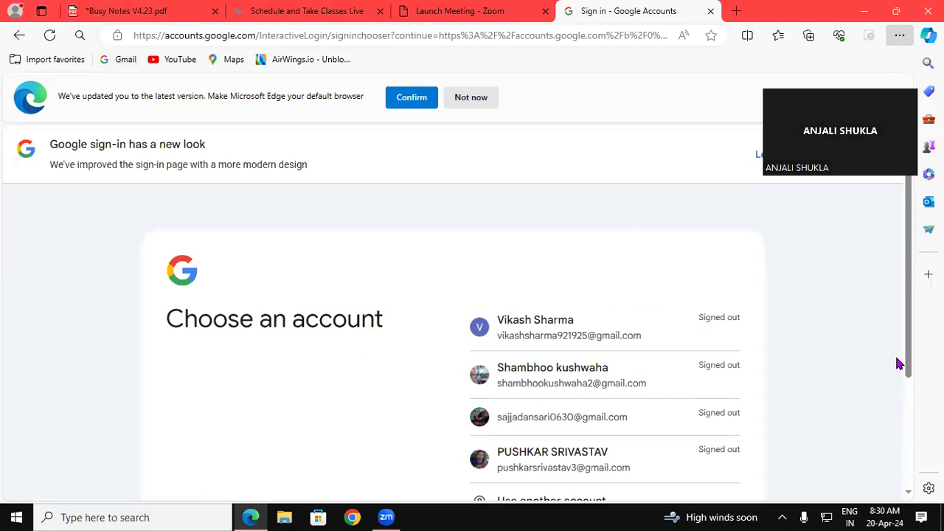
left_click_drag(910, 322, 855, 417)
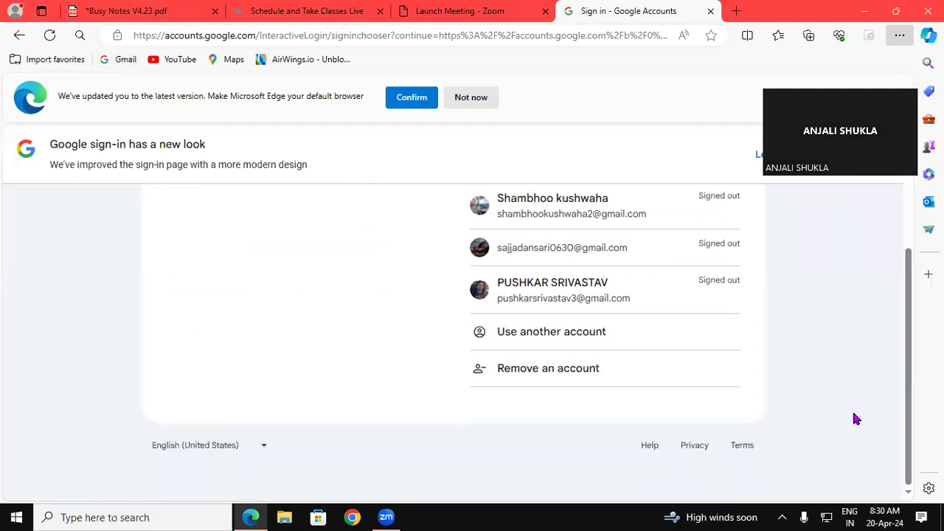
left_click(517, 299)
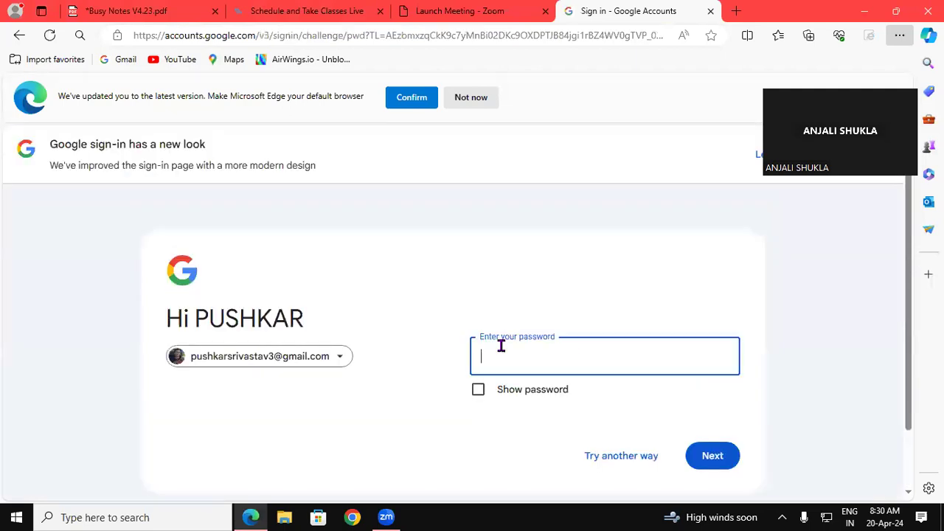
left_click_drag(909, 304, 900, 404)
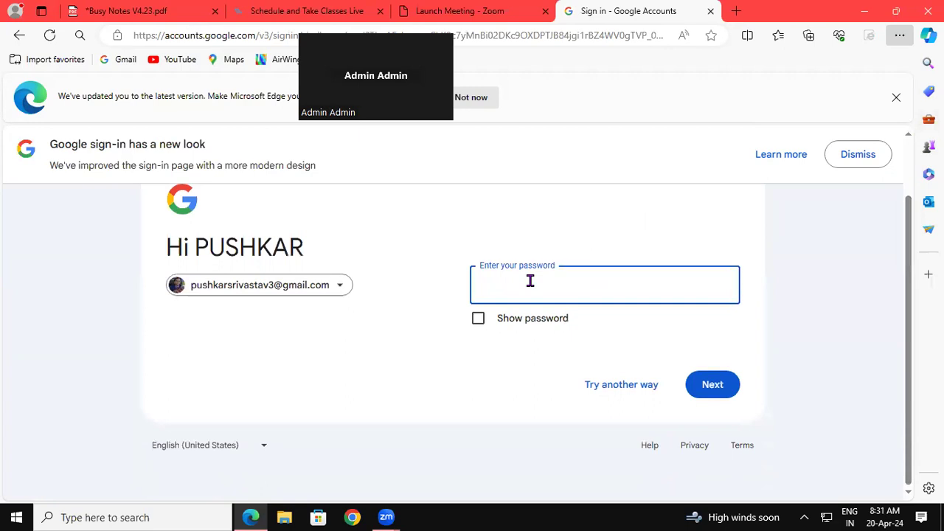
type("***")
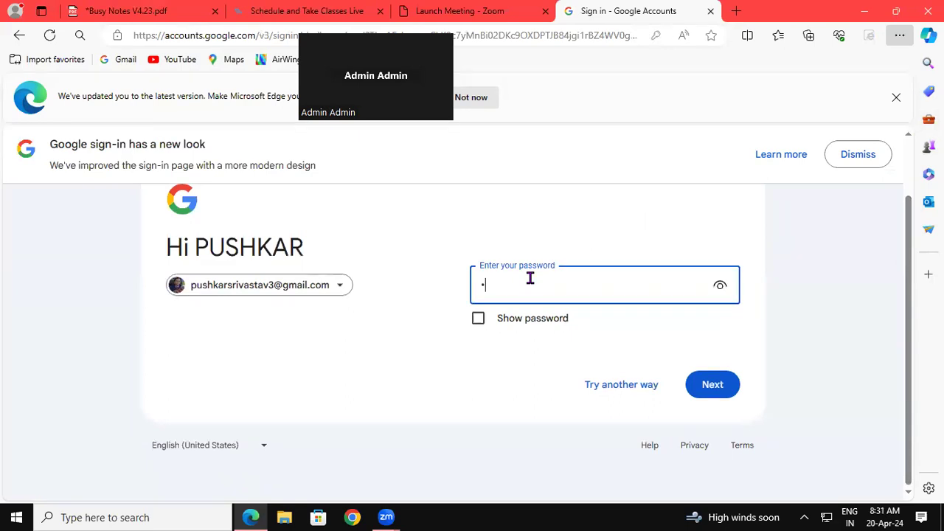
type("*****")
key("Return")
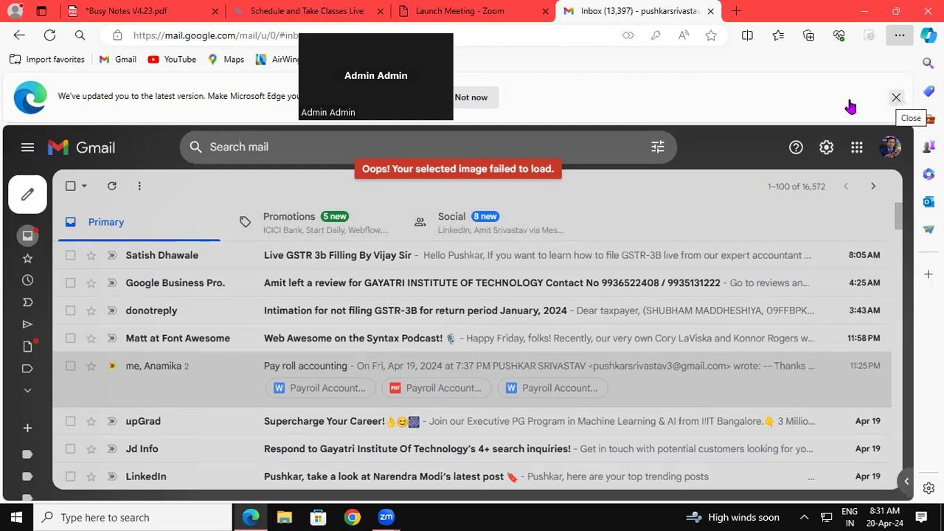
Dismiss the Edge update banner and open Other Google Account settings from Gmail's Accounts and Import settings.
left_click(895, 97)
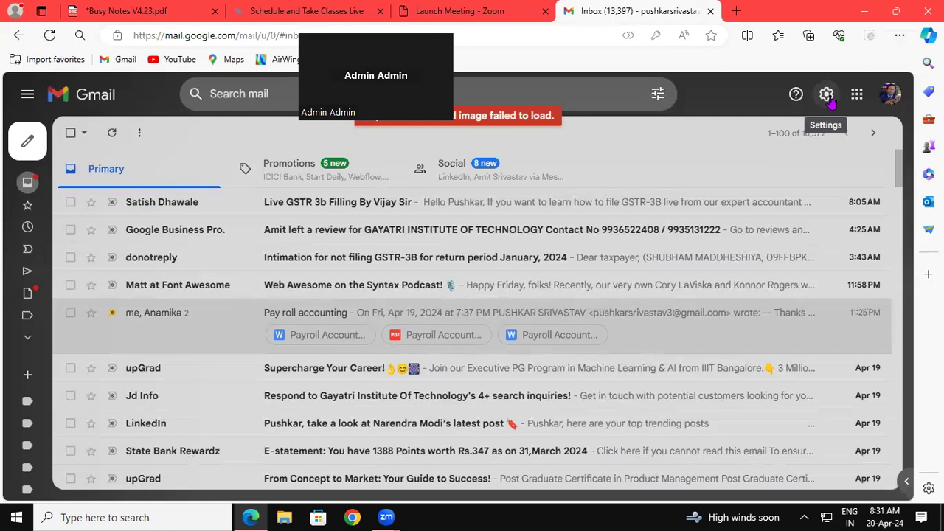
left_click(829, 101)
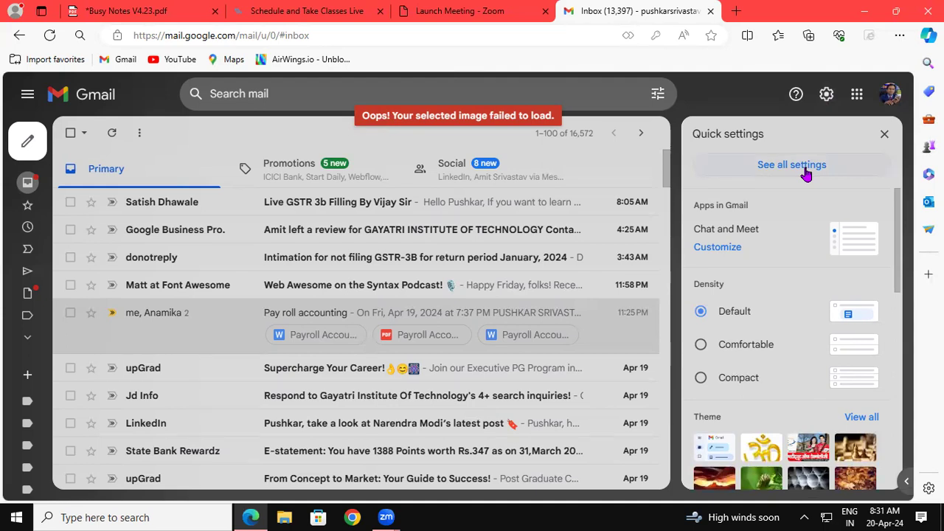
left_click(806, 166)
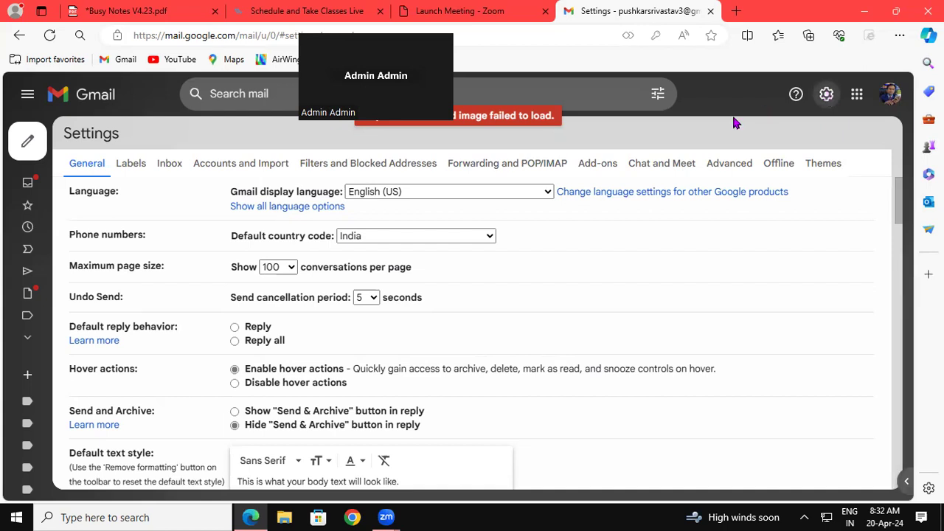
left_click(253, 164)
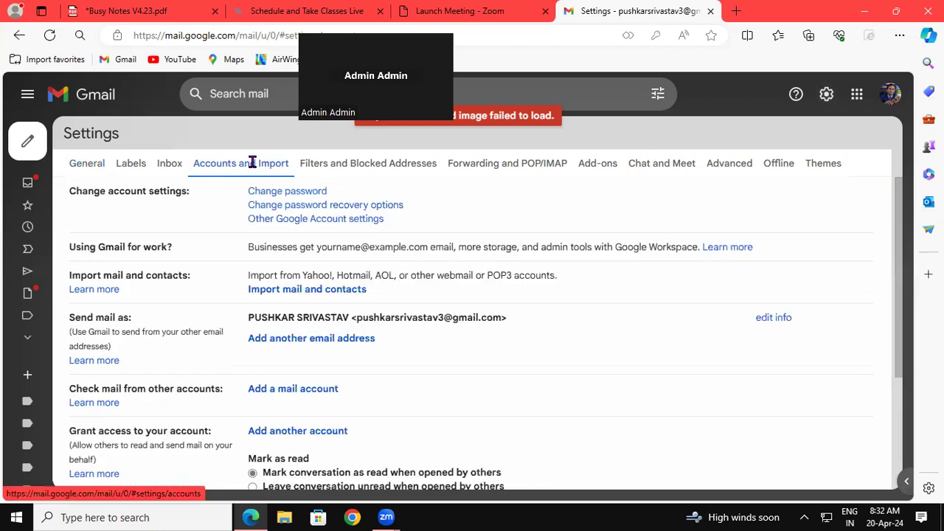
left_click(320, 222)
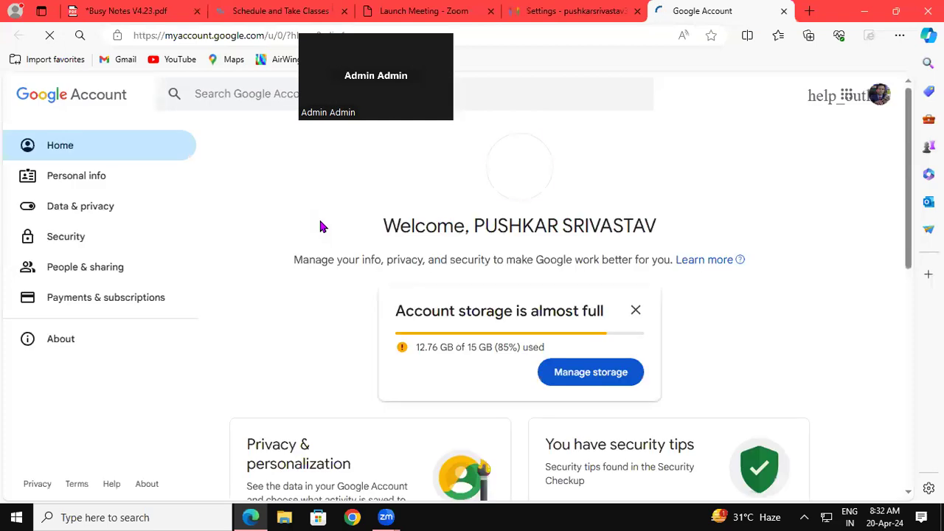
Close the storage warning, then search 'app' under Security to reach App passwords.
left_click(635, 313)
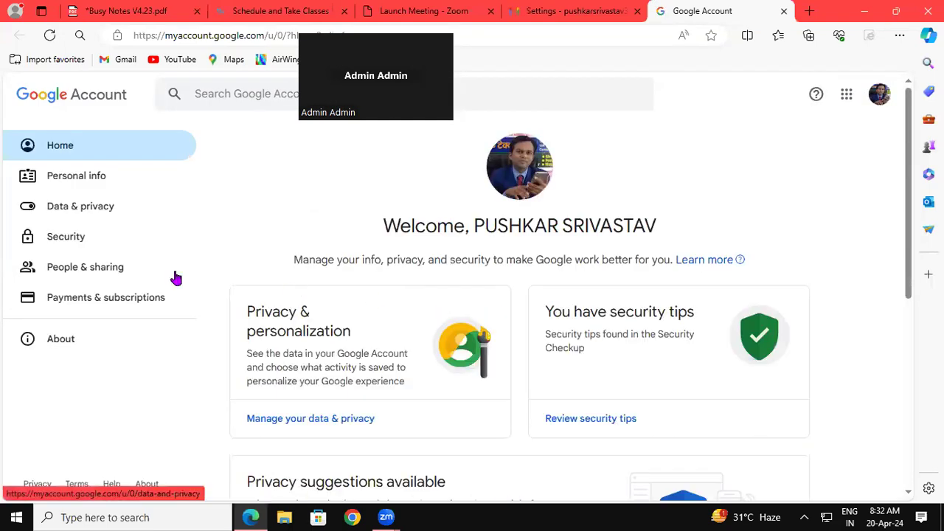
left_click(66, 236)
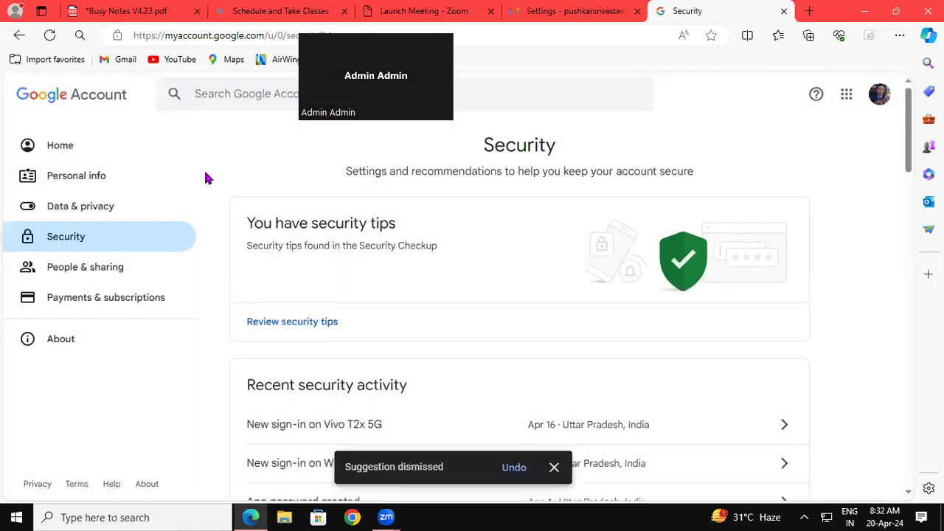
left_click(221, 94)
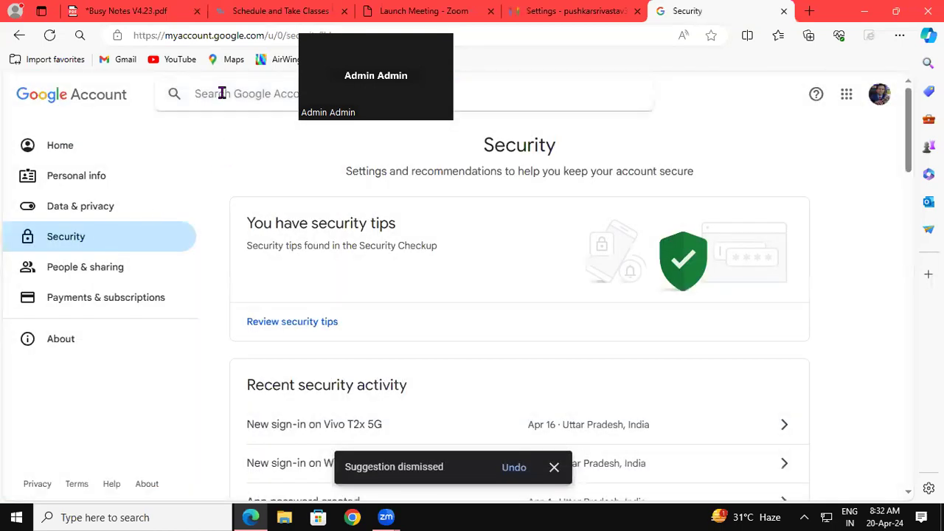
type("app")
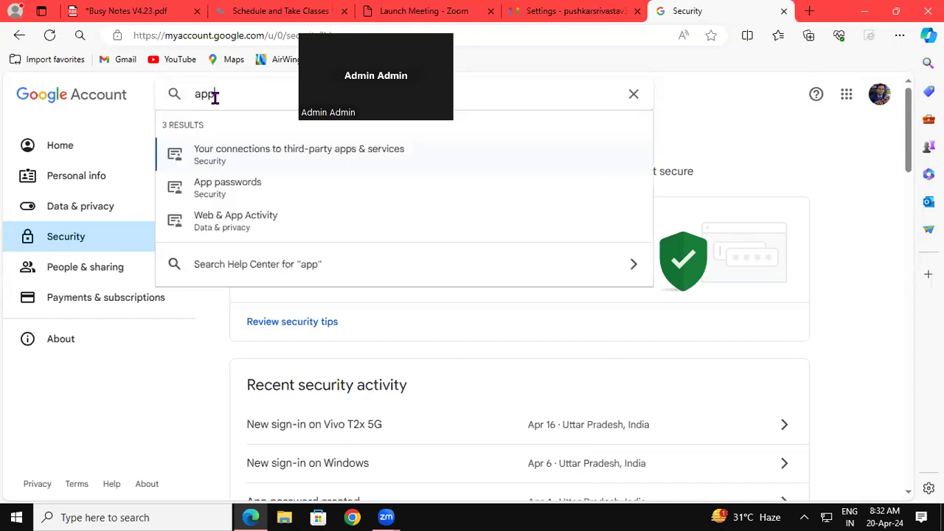
left_click(208, 196)
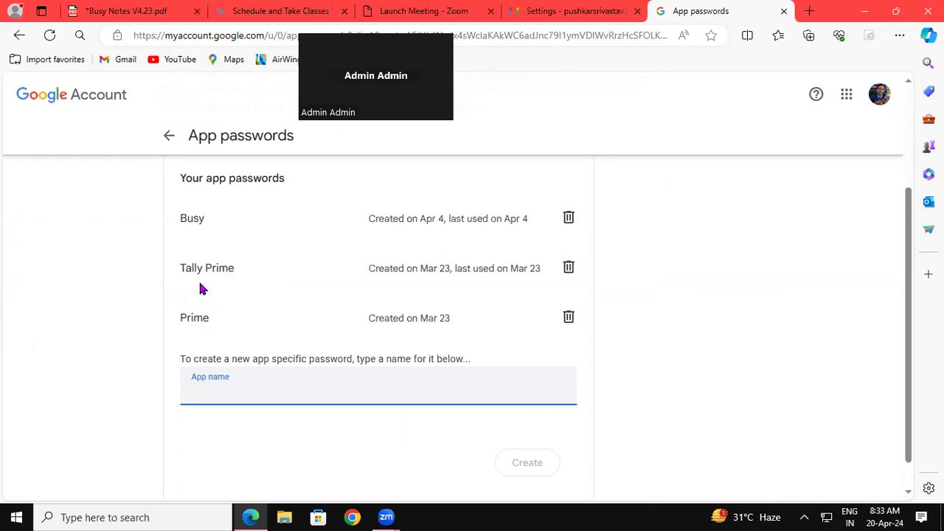
Revoke the Busy, Tally Prime and Prime app passwords.
left_click(568, 218)
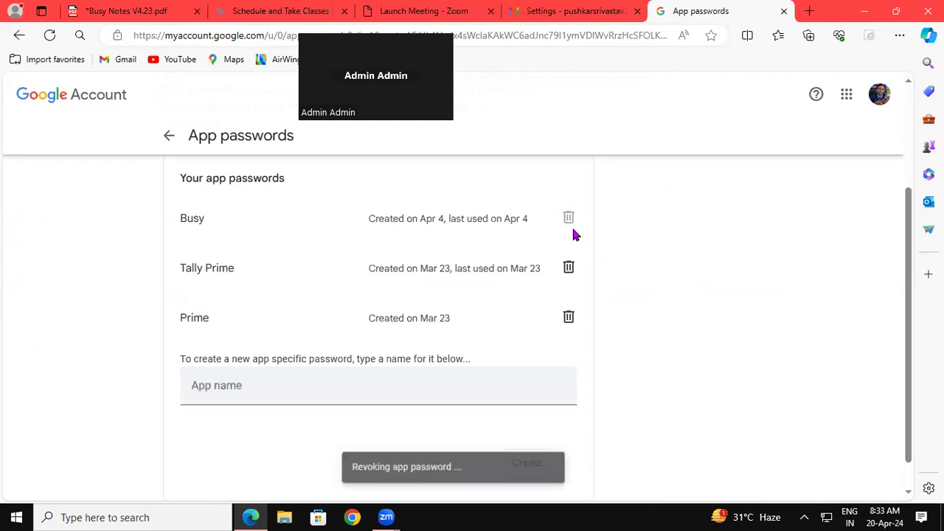
left_click(568, 236)
left_click(567, 285)
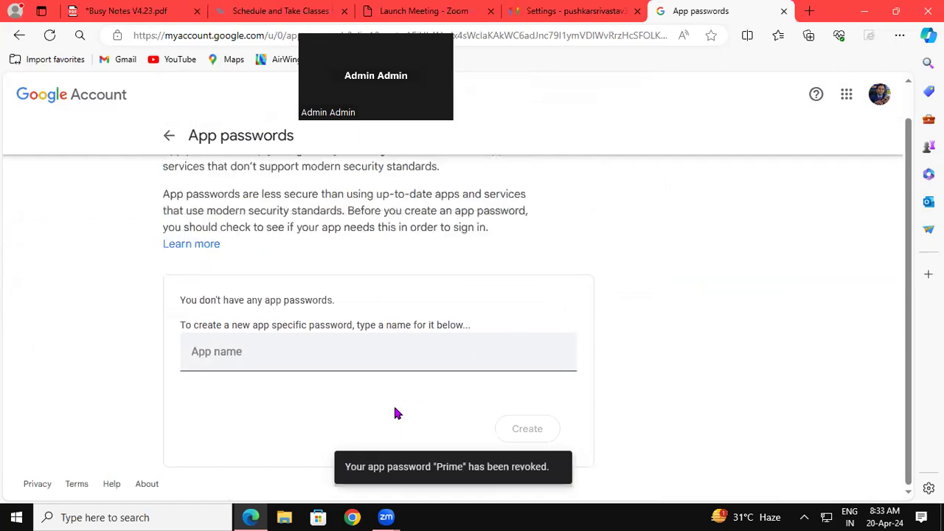
Create a new app password named 'Busy' and copy the generated password.
left_click(200, 350)
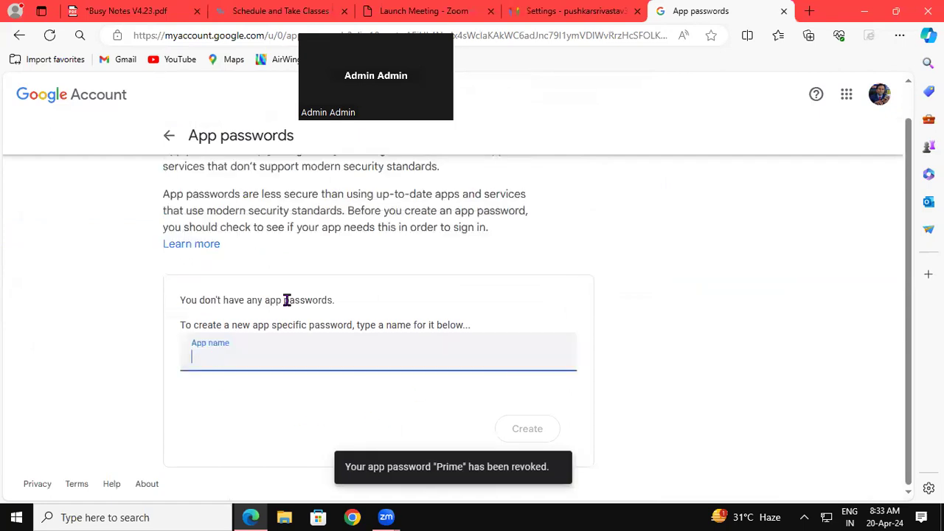
type("Busy")
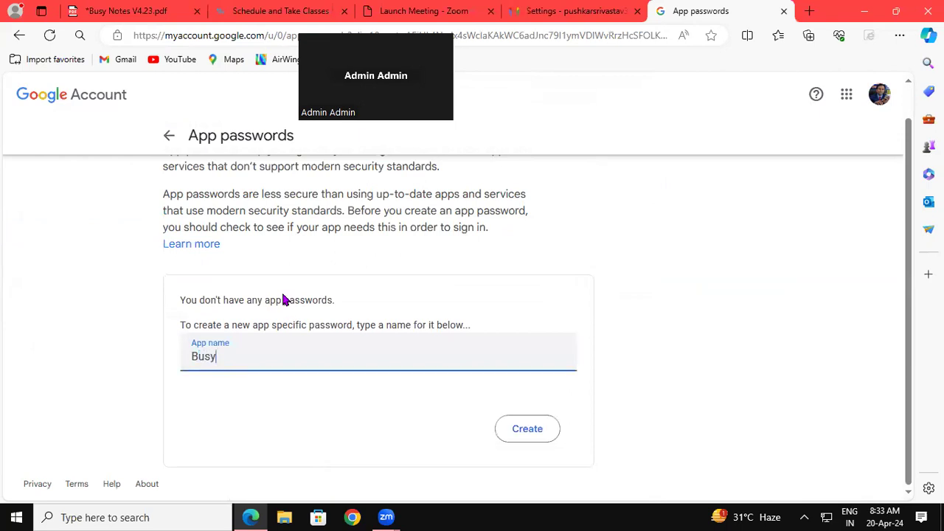
left_click(522, 438)
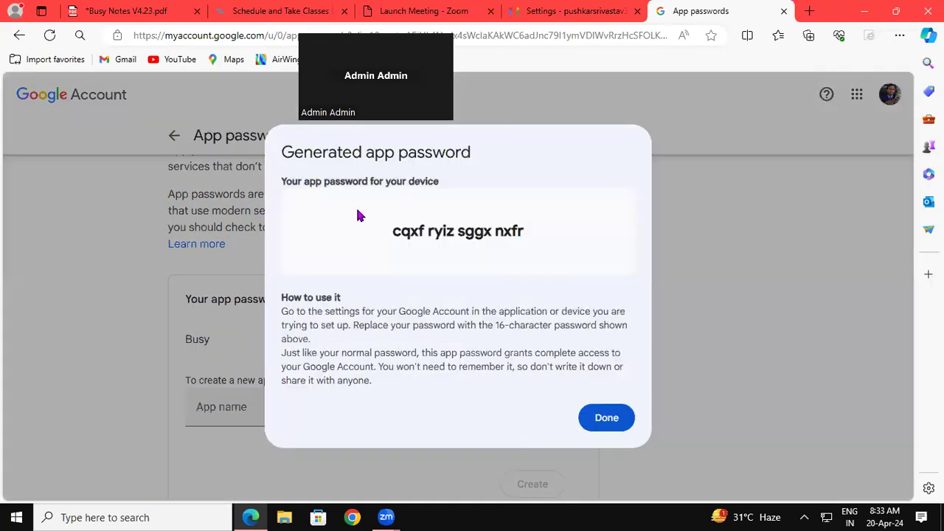
left_click_drag(394, 233, 526, 244)
key("ctrl+c")
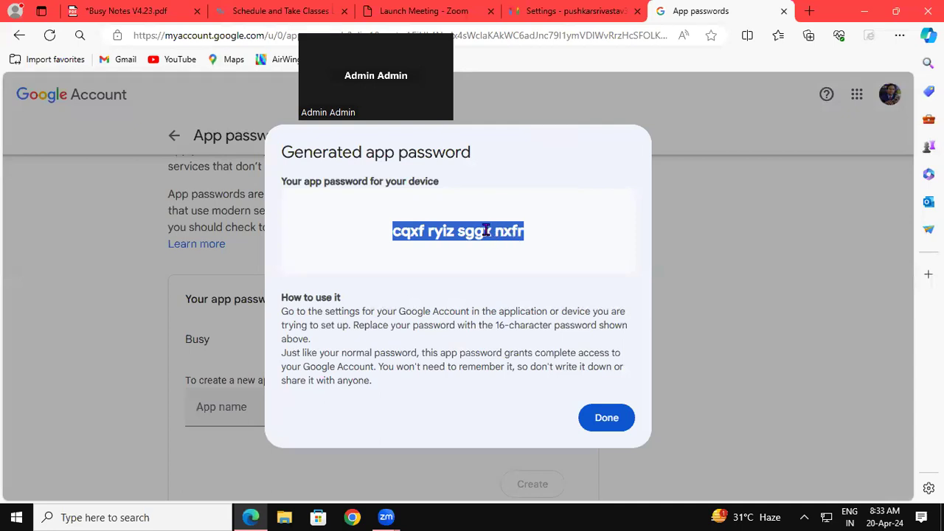
right_click(487, 230)
left_click(527, 247)
Paste the Busy app password into a new Notepad note, then close the generated-password dialog.
key("super+r")
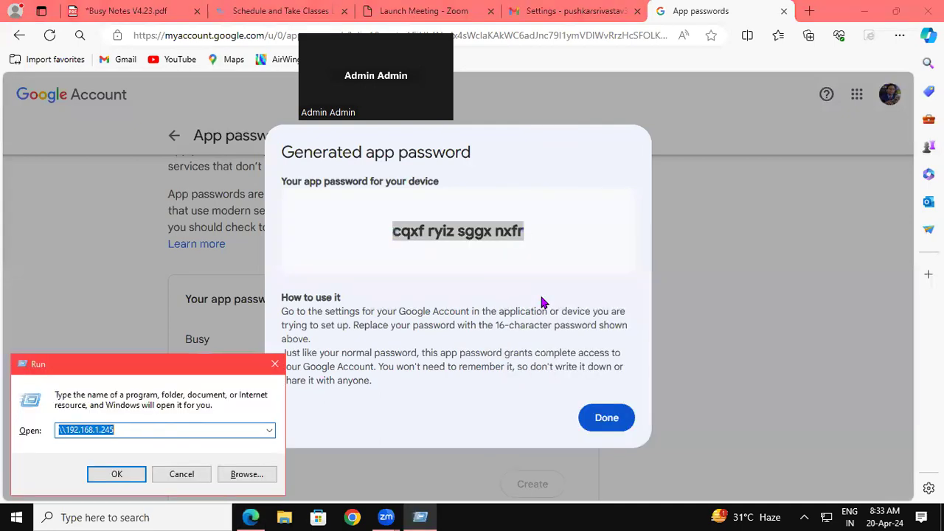
type("notepad")
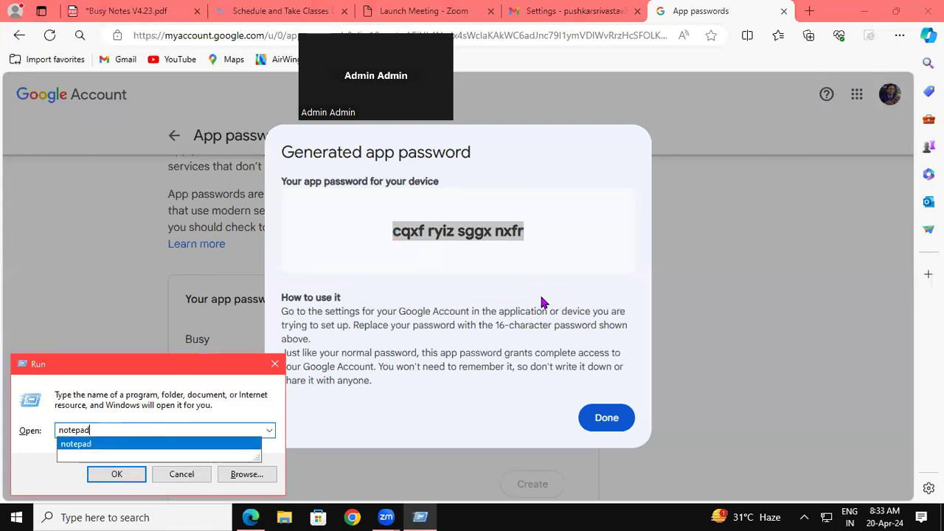
key("Return")
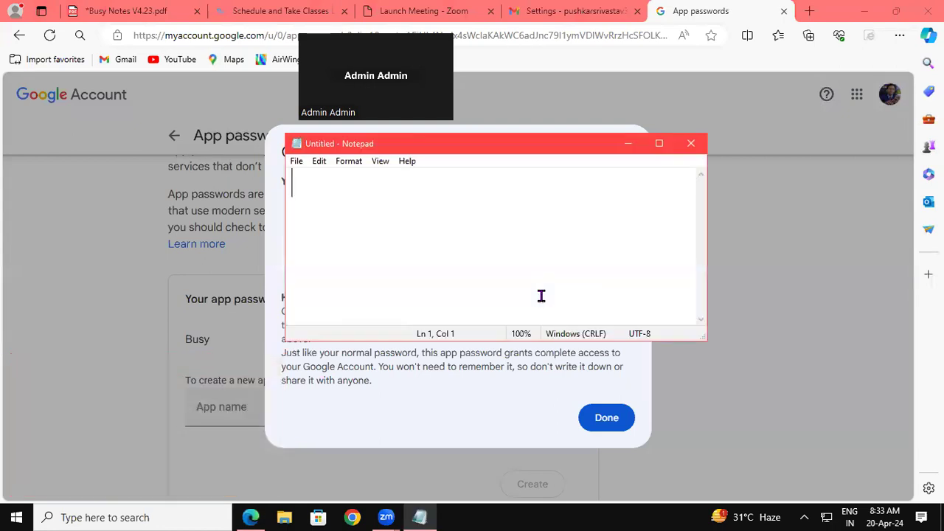
key("ctrl+v")
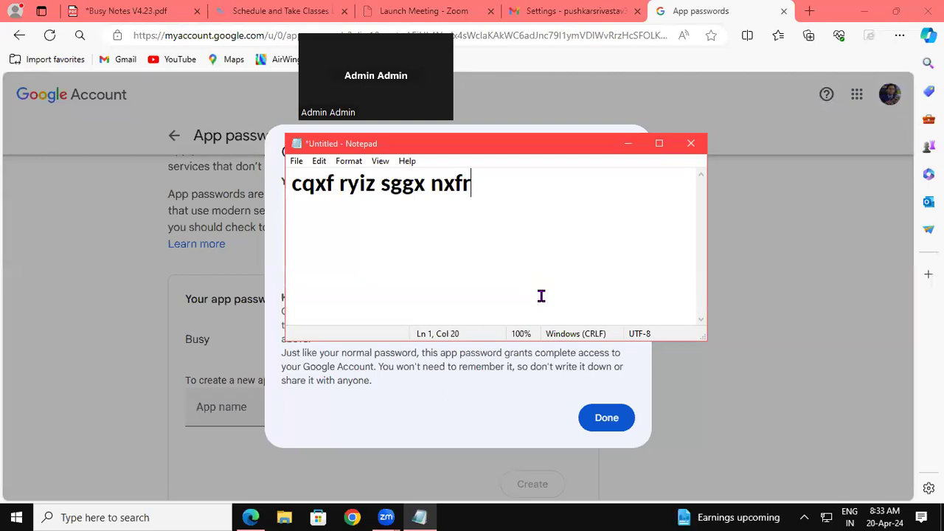
left_click(628, 143)
left_click(606, 417)
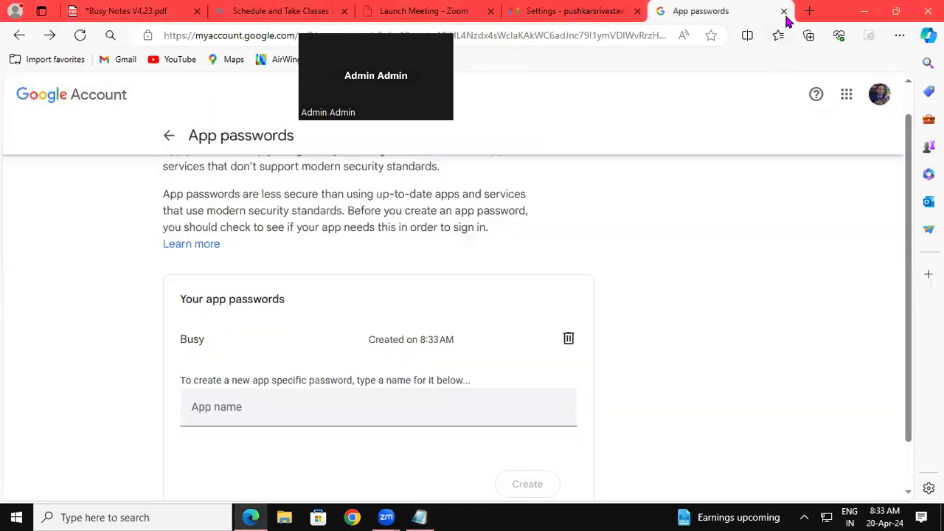
Close the App passwords and settings tabs and reopen Gmail in a new tab.
left_click(784, 12)
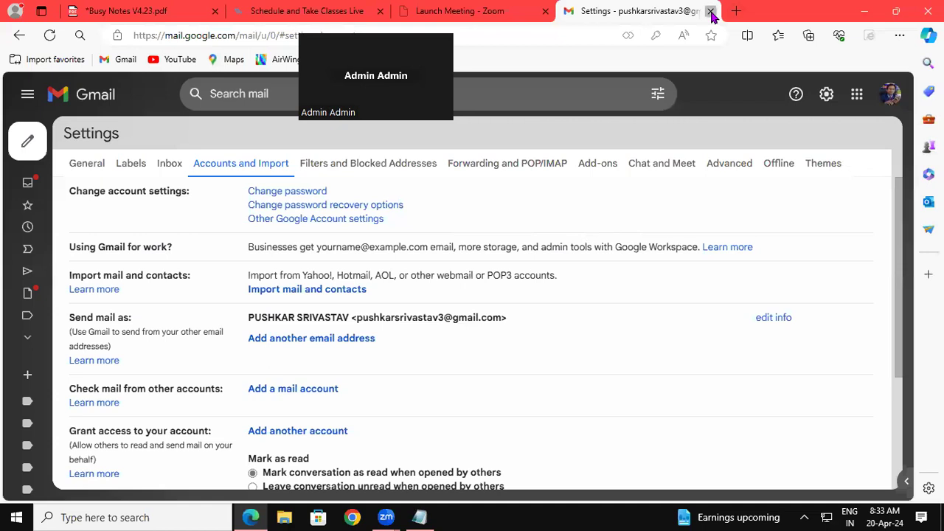
left_click(711, 11)
left_click(569, 12)
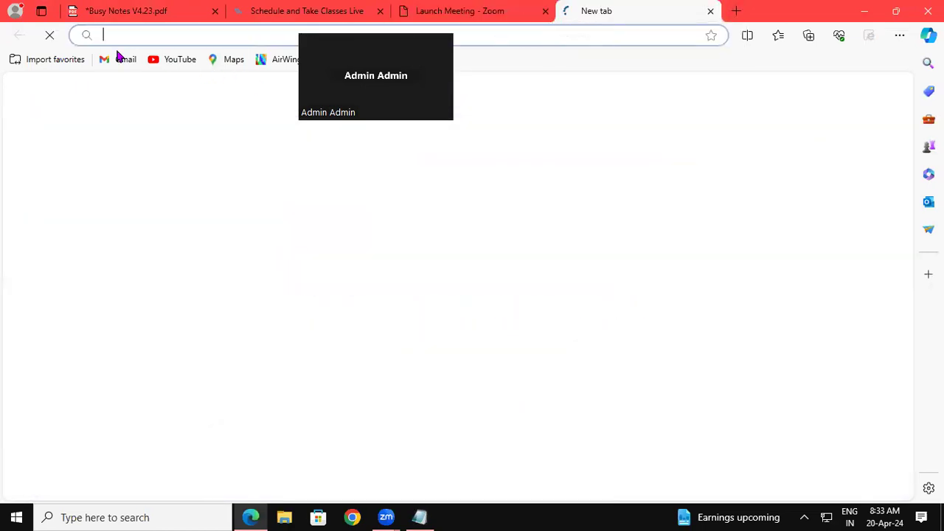
left_click(118, 60)
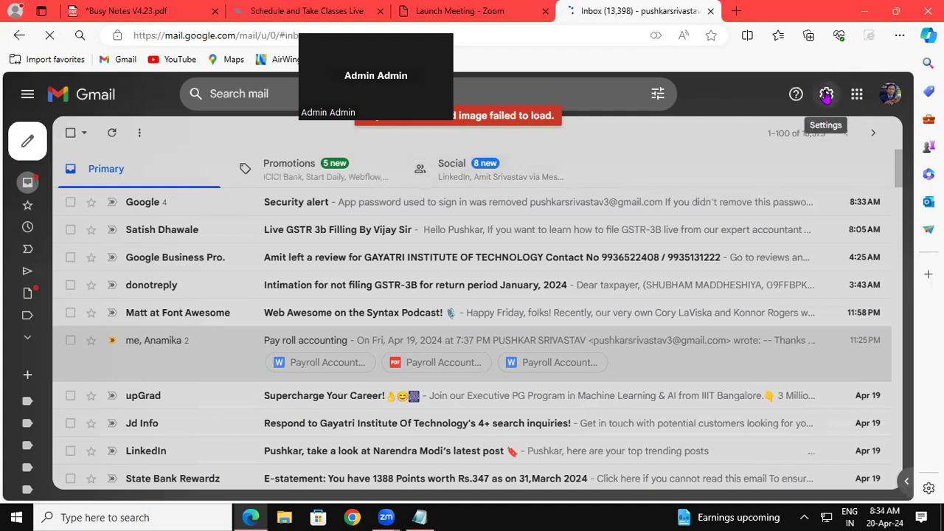
Open Other Google Account settings from Gmail's Accounts and Import settings.
left_click(826, 96)
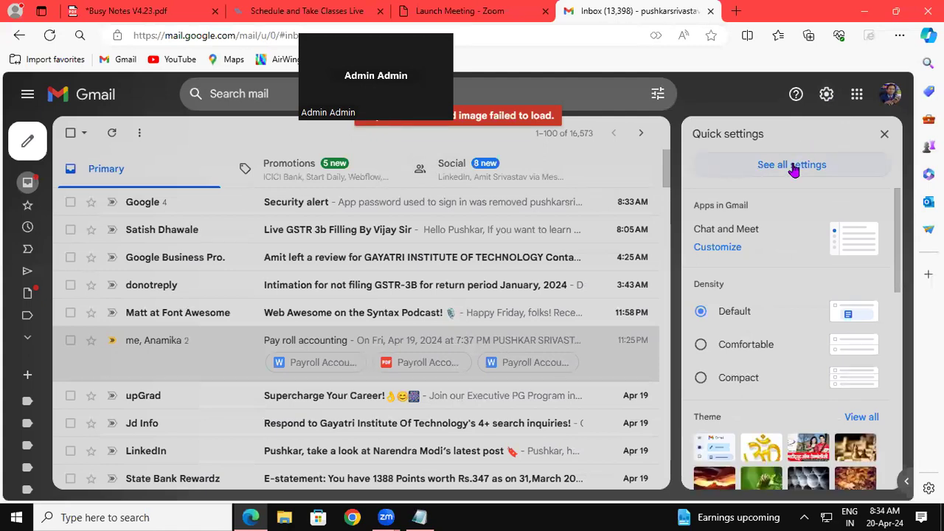
left_click(792, 166)
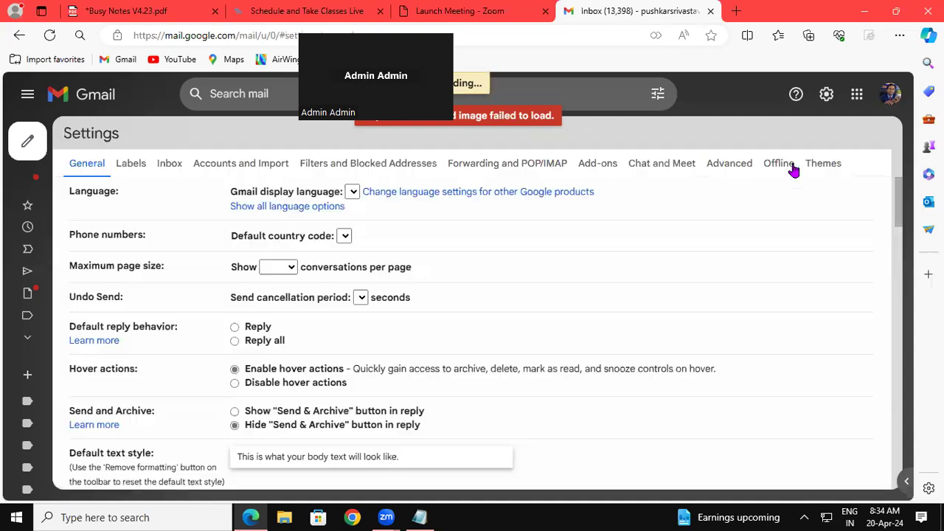
left_click(260, 166)
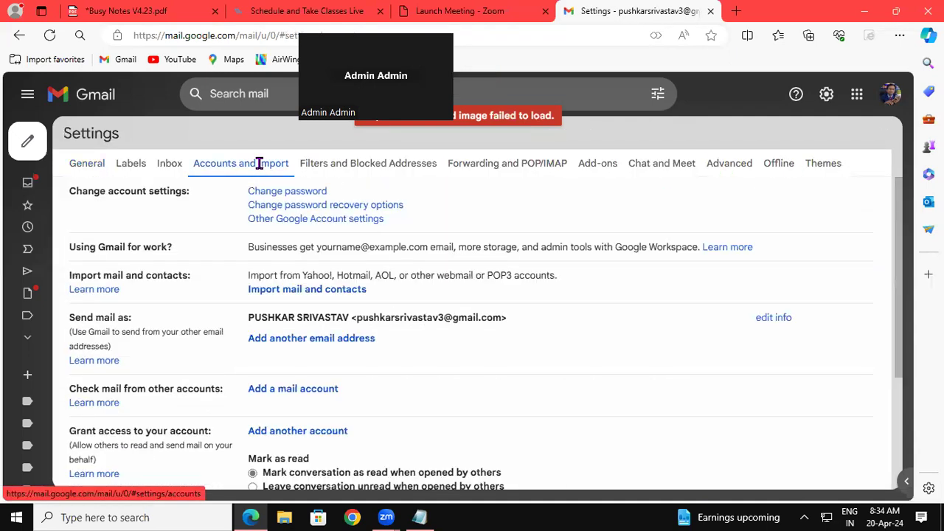
left_click(303, 219)
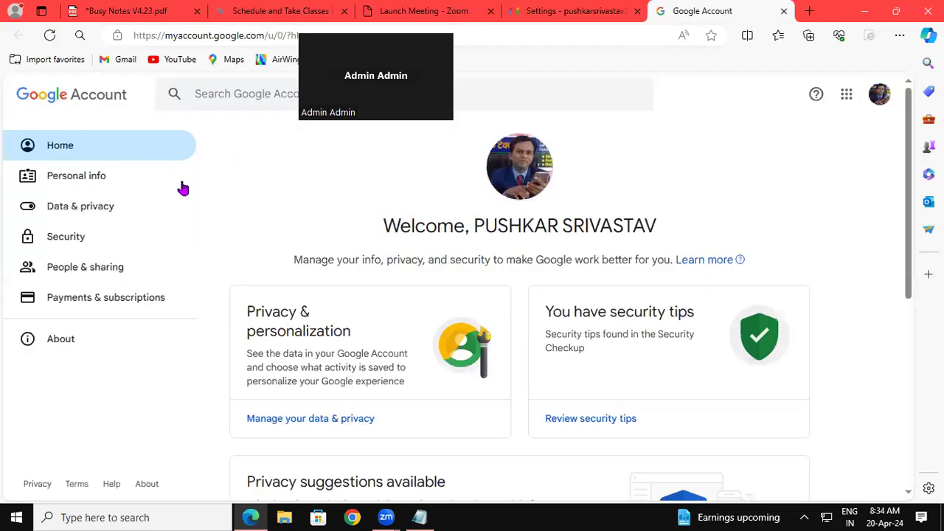
Reach the App passwords page by searching 'App' from the Security page.
left_click(77, 242)
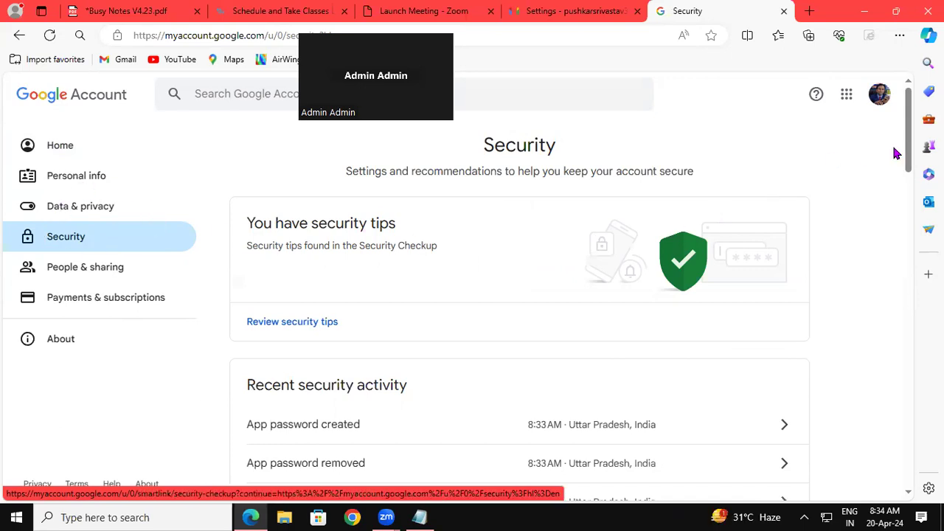
left_click_drag(910, 158, 910, 244)
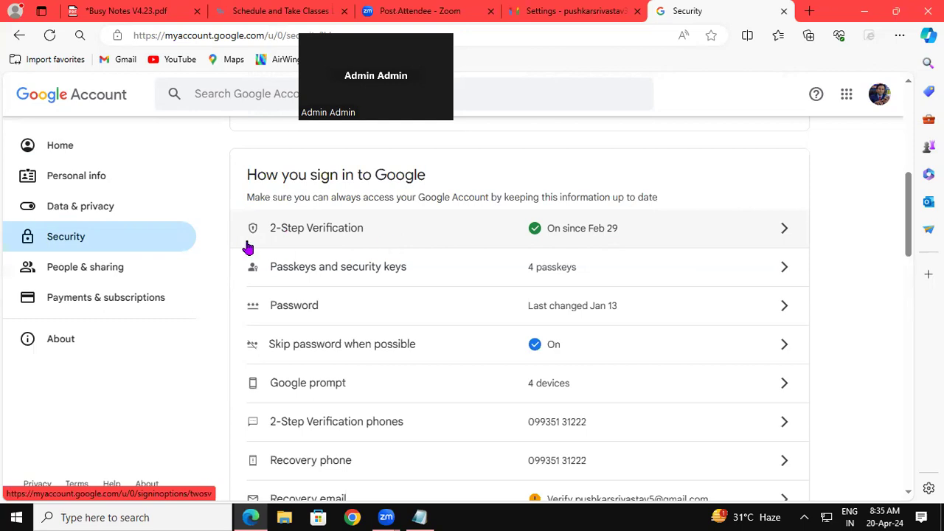
left_click(92, 237)
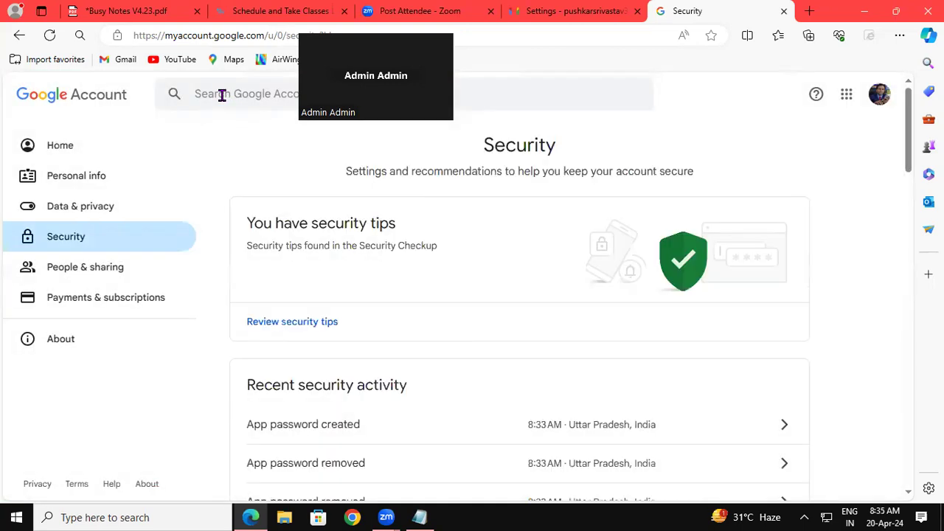
left_click(221, 94)
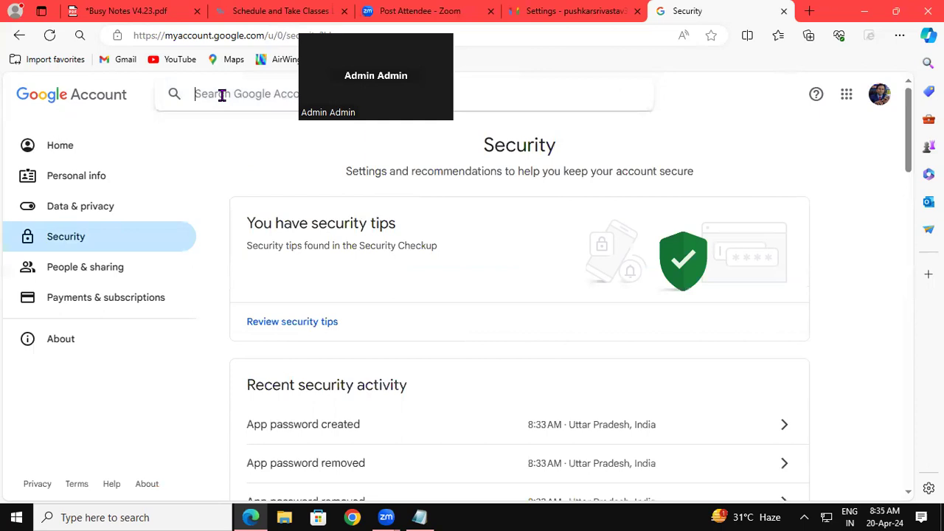
type("App")
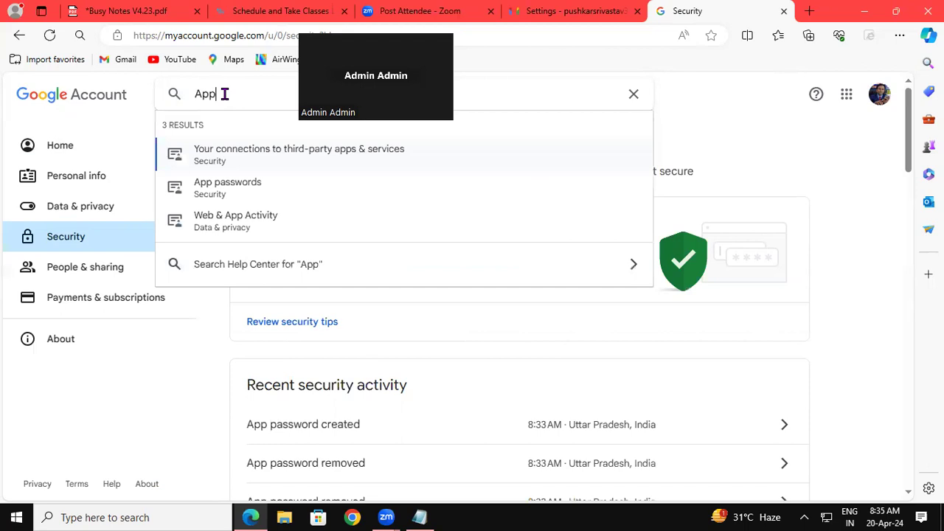
left_click(223, 193)
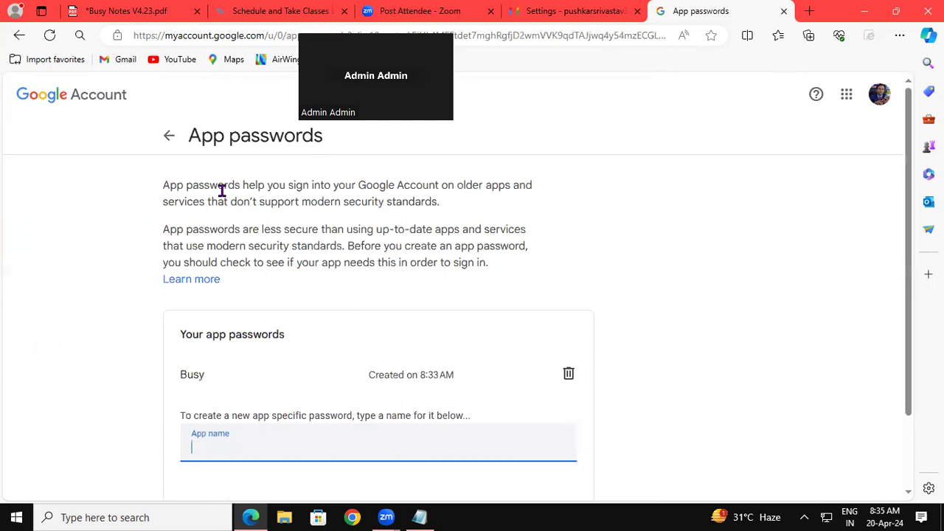
Create a new app password named 'Busy 2'.
scroll(907, 291, "down", 2)
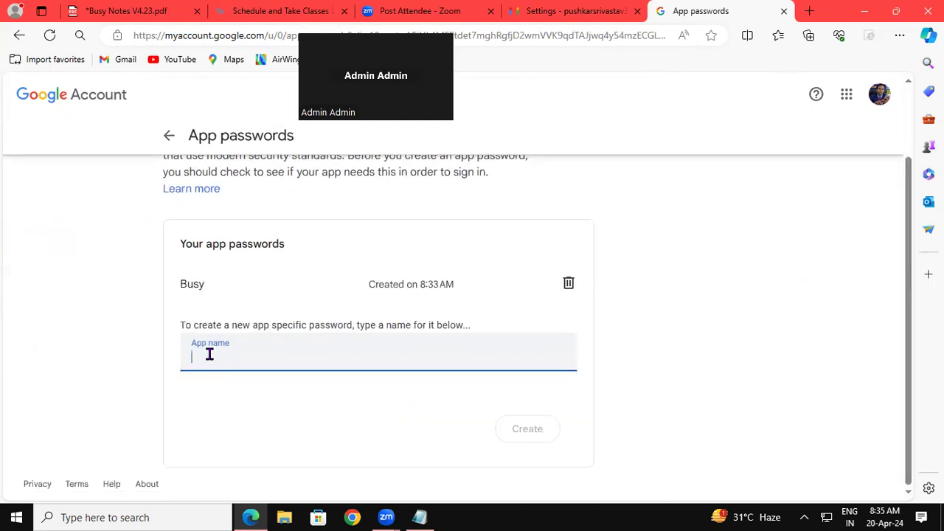
type("Busy 2")
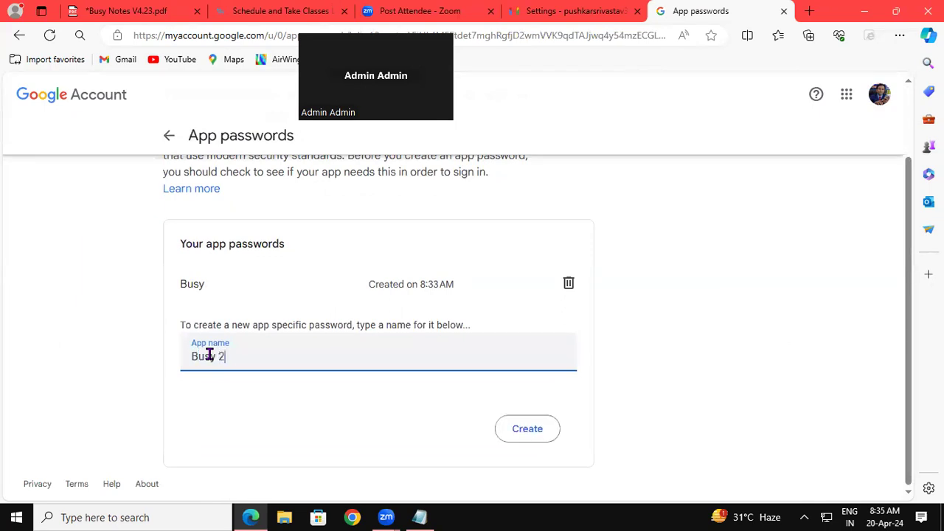
left_click(549, 439)
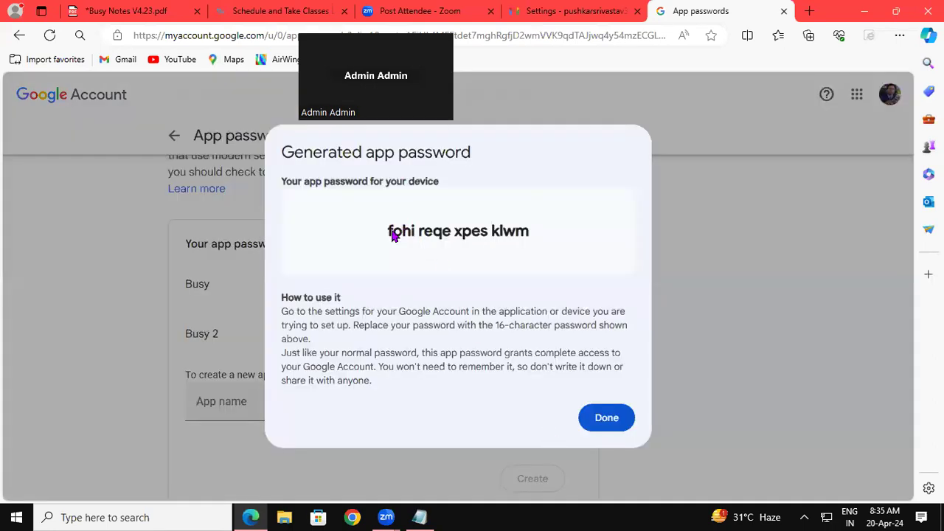
Copy the Busy 2 app password onto line 2 of the Notepad note, then show the desktop.
left_click_drag(385, 231, 511, 235)
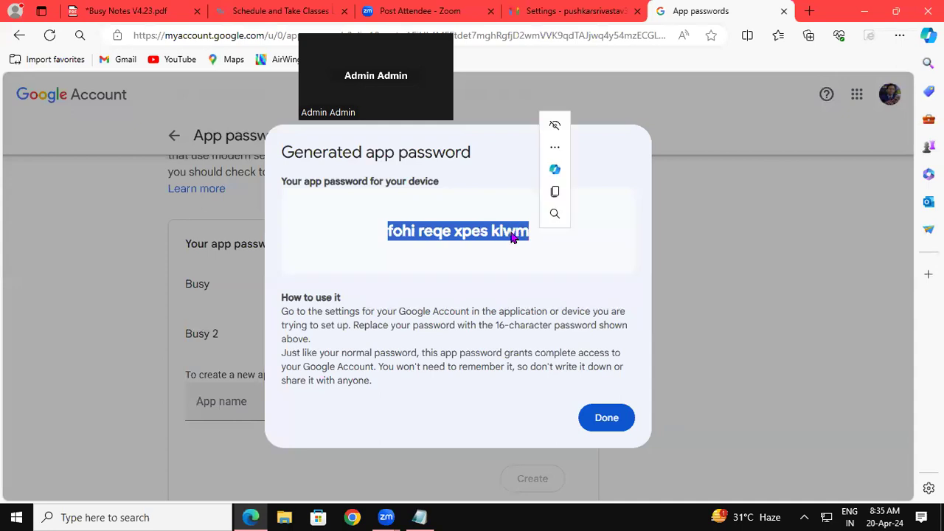
right_click(510, 233)
left_click(520, 244)
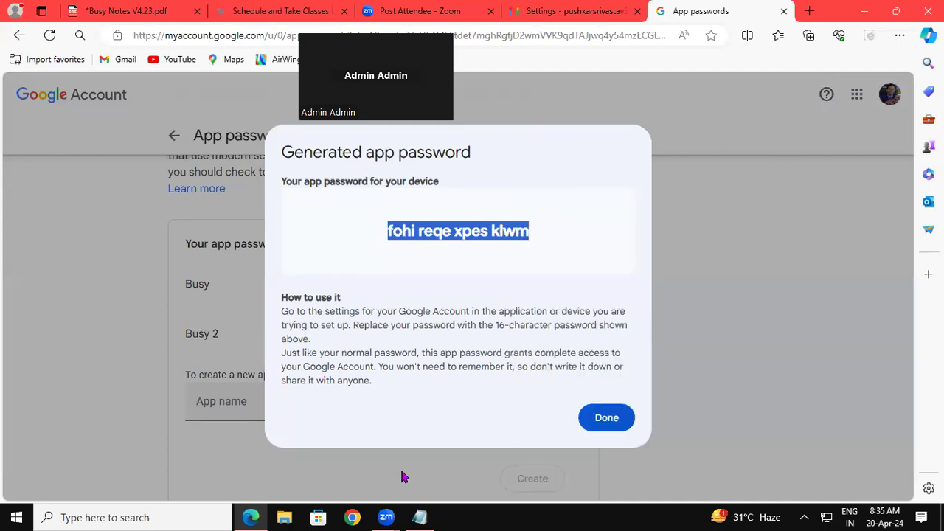
left_click(419, 517)
key("Return")
key("ctrl+v")
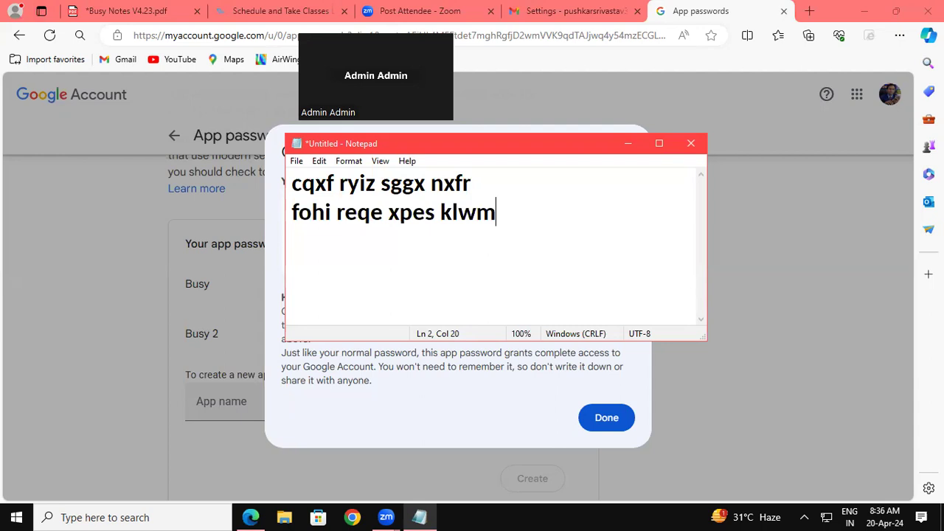
key("super+d")
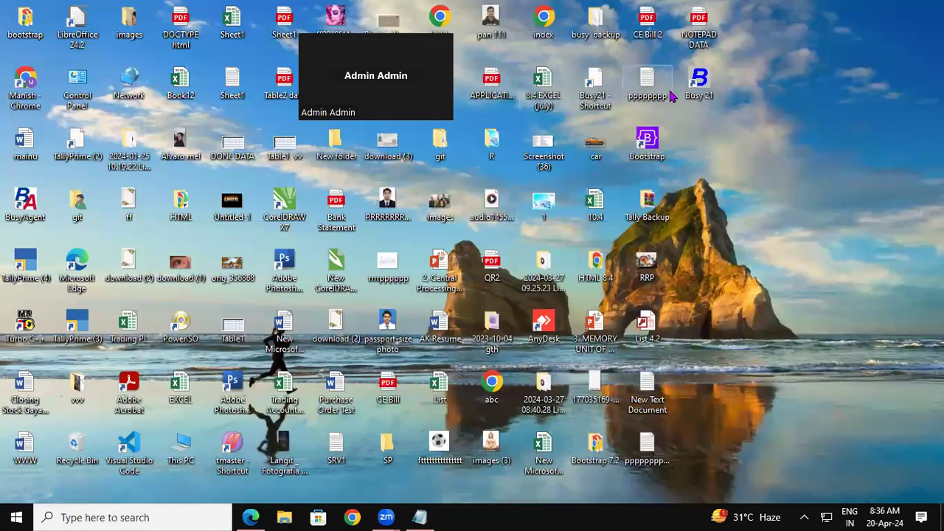
Launch Busy 21, dismiss the year and demo notices, and back out of Gayatri Institute of Technology 8.2.
double_click(701, 87)
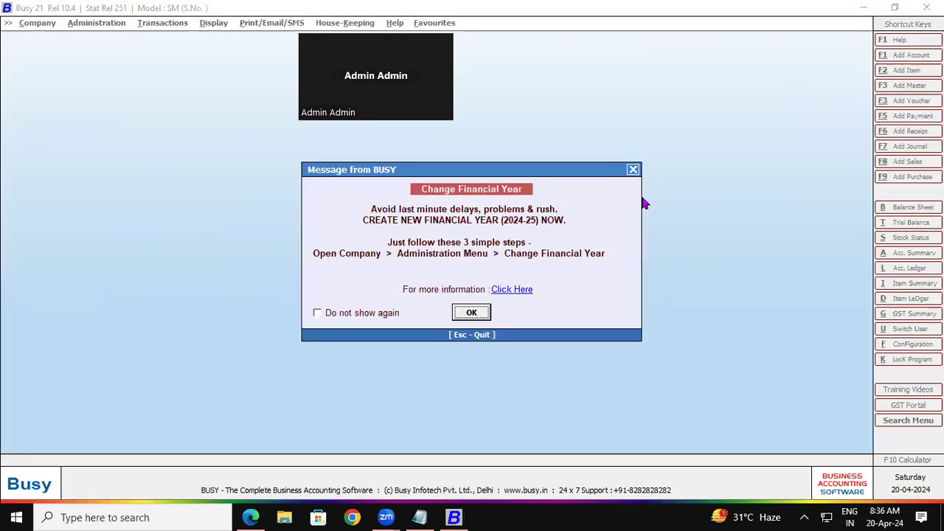
left_click(462, 317)
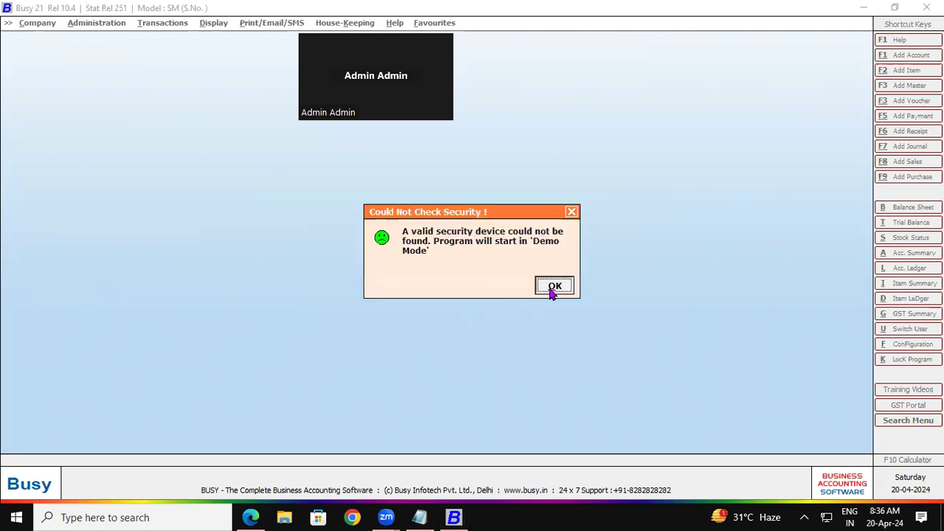
left_click(551, 287)
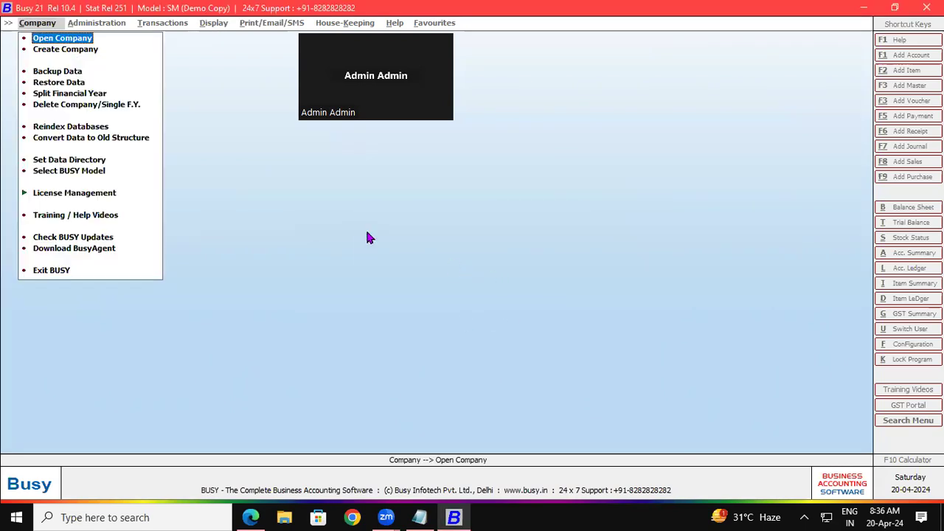
left_click(80, 38)
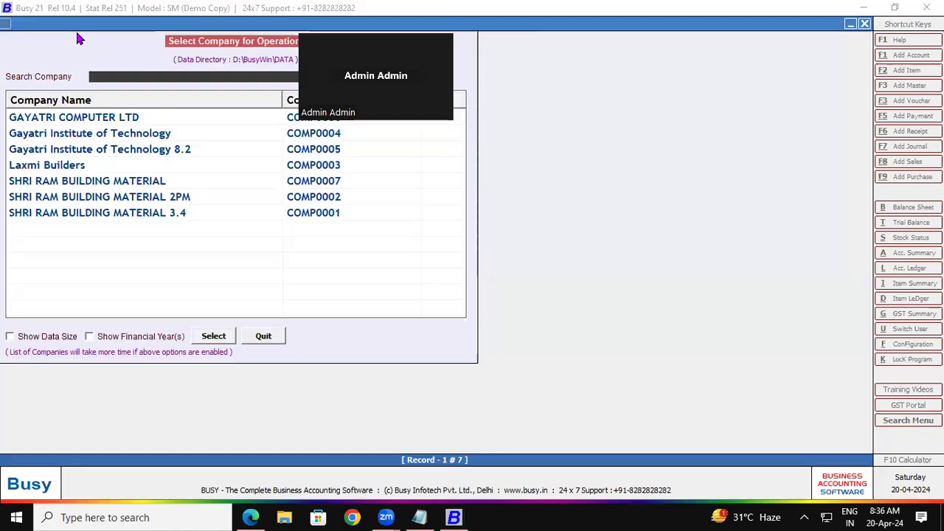
double_click(138, 155)
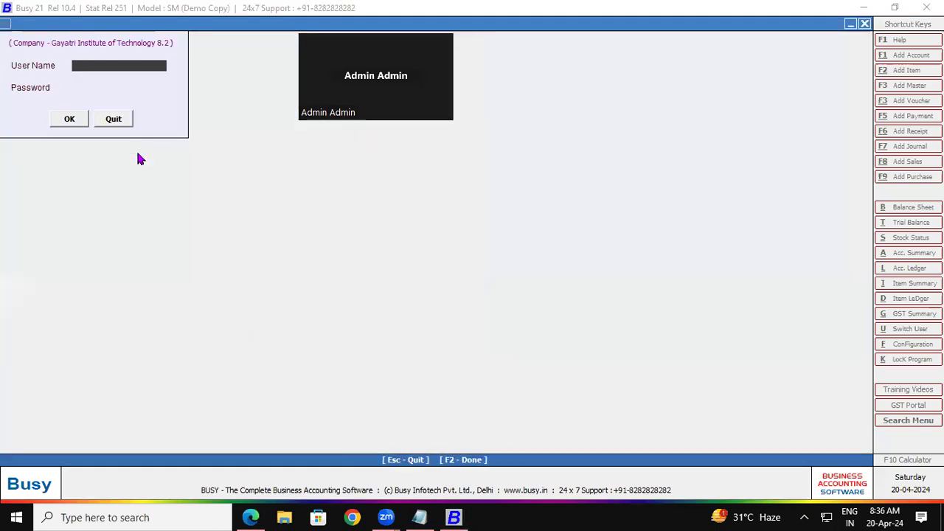
left_click(119, 124)
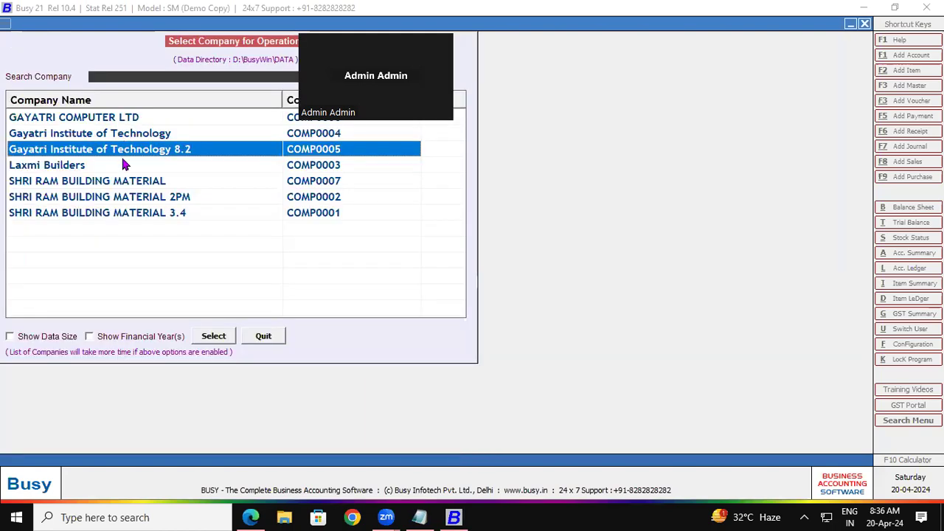
Open SHRI RAM BUILDING MATERIAL and log in with the user name and password.
left_click(116, 183)
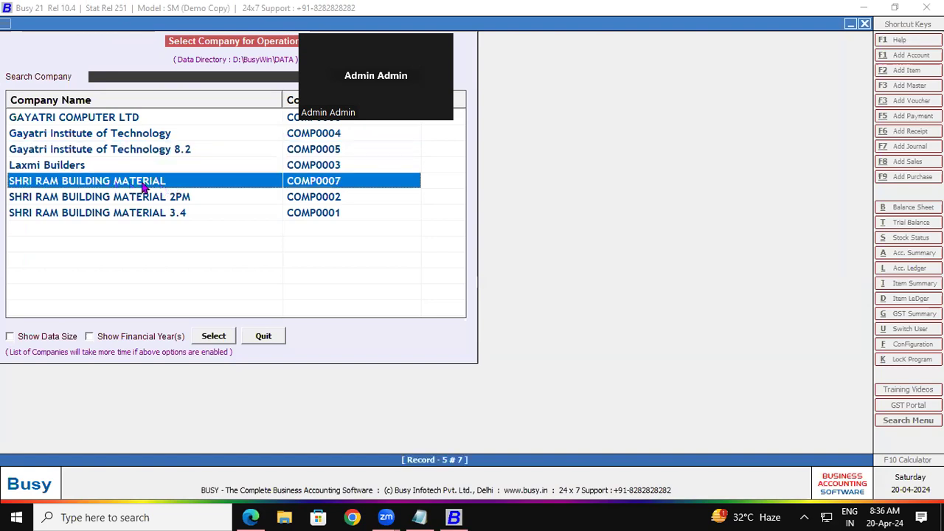
double_click(147, 187)
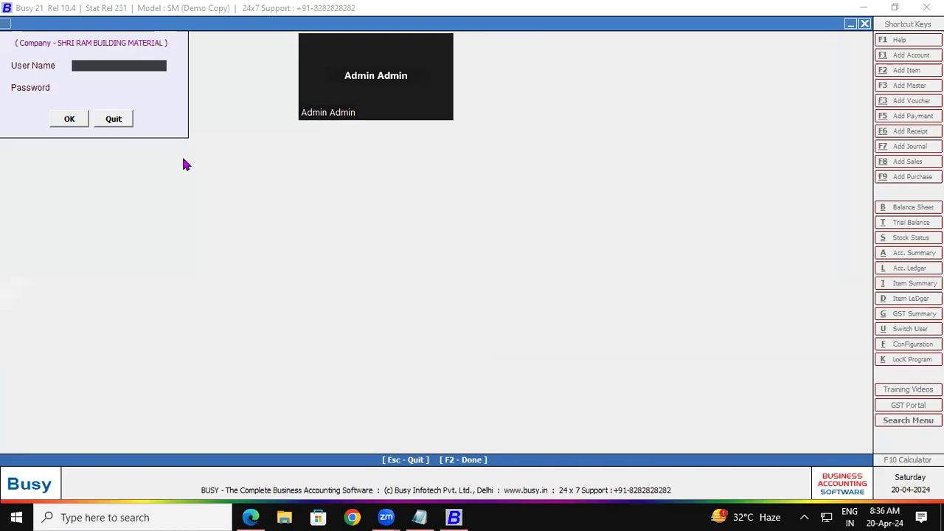
type("Ram")
key("Return")
type("123")
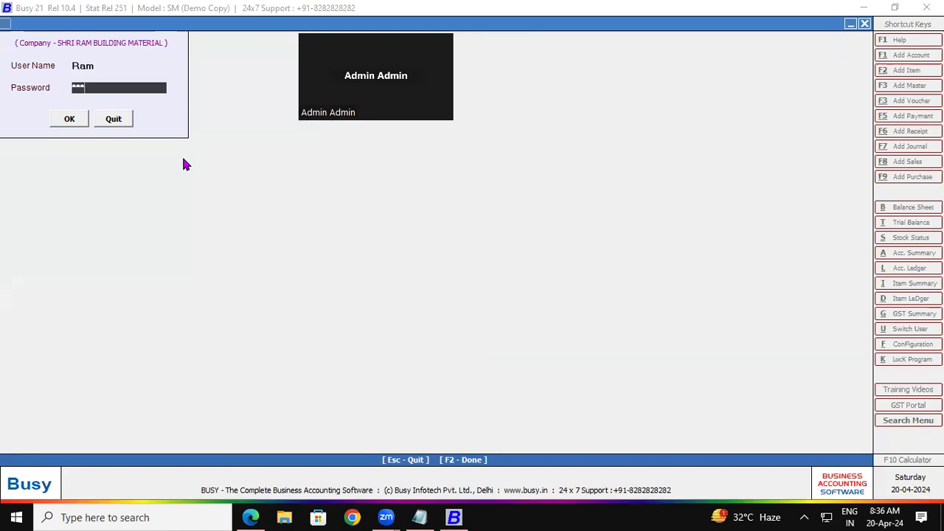
key("Return")
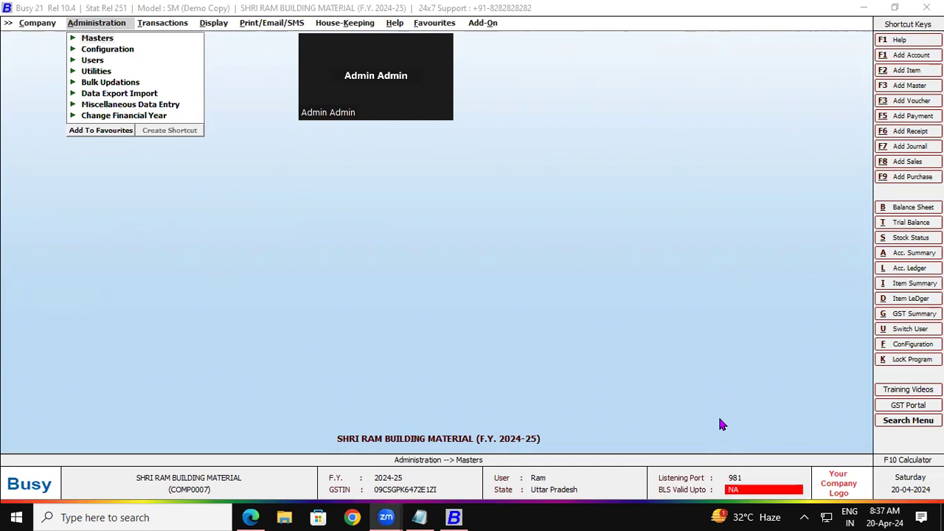
Bring Busy 21 forward and open Email Configuration from the Configuration Type list.
left_click(218, 197)
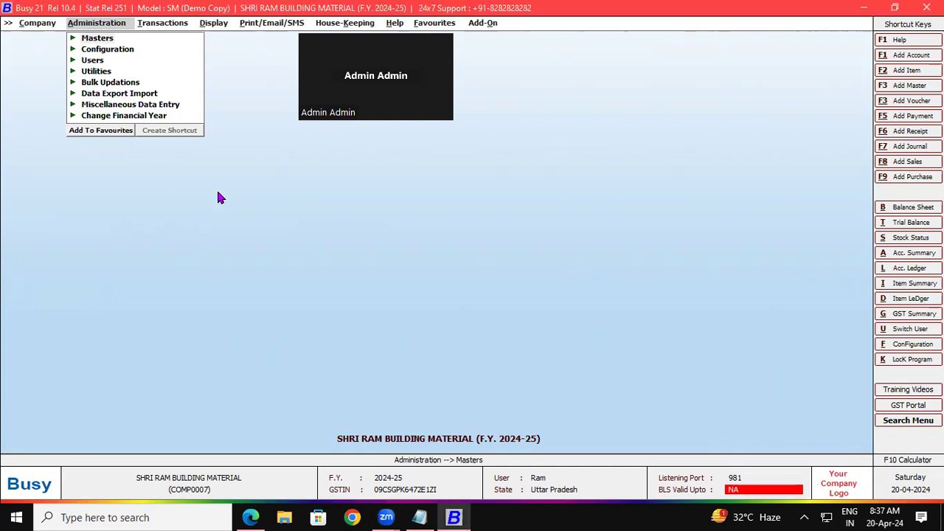
left_click(111, 50)
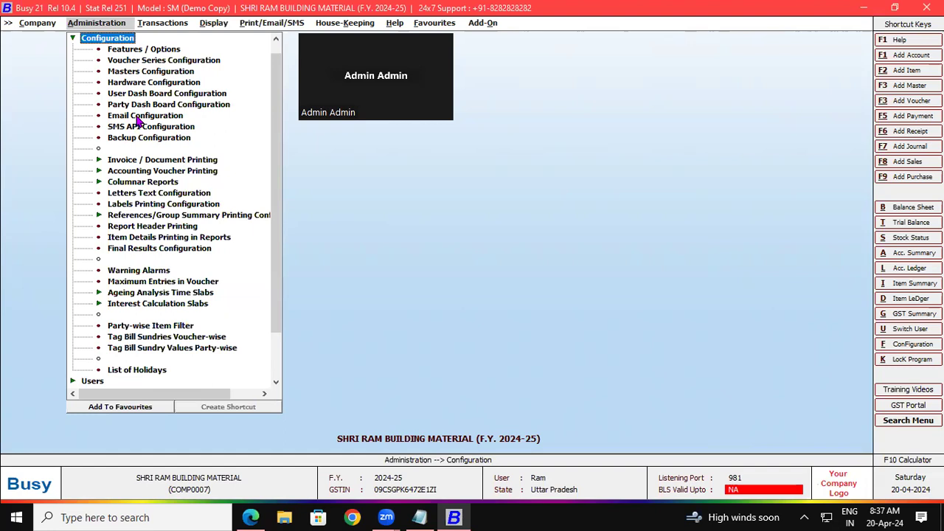
left_click(36, 80)
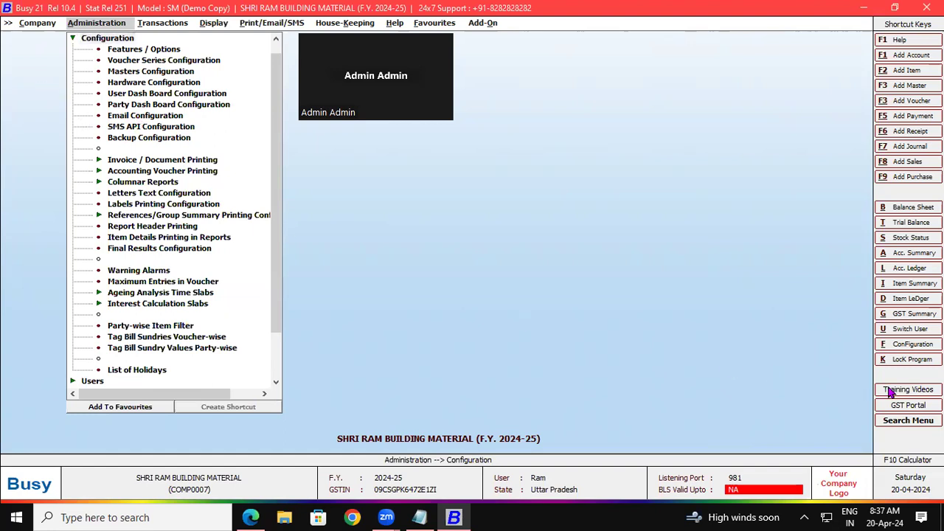
left_click(913, 345)
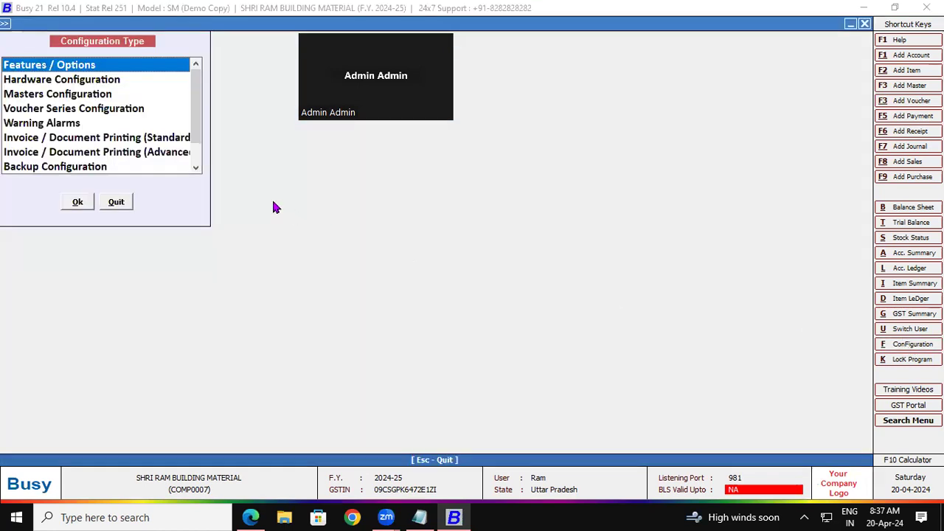
scroll(196, 132, "down", 1)
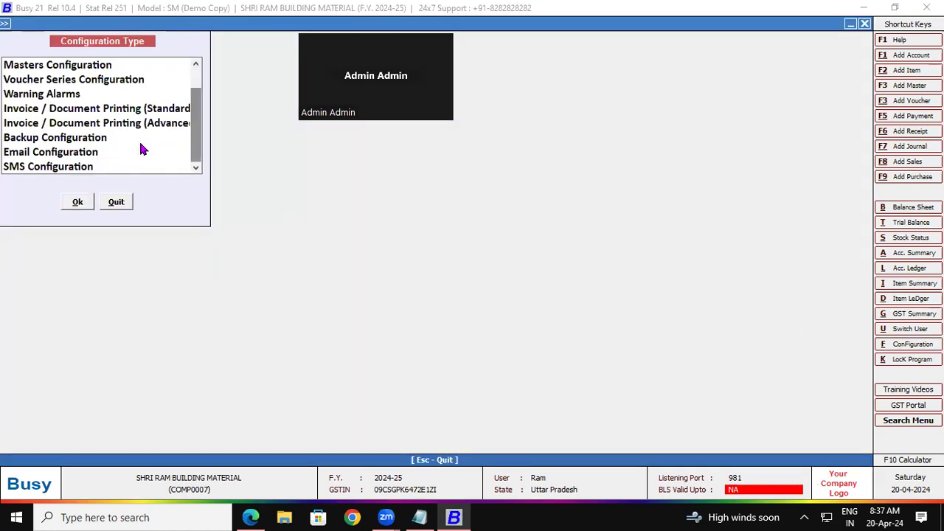
left_click(94, 153)
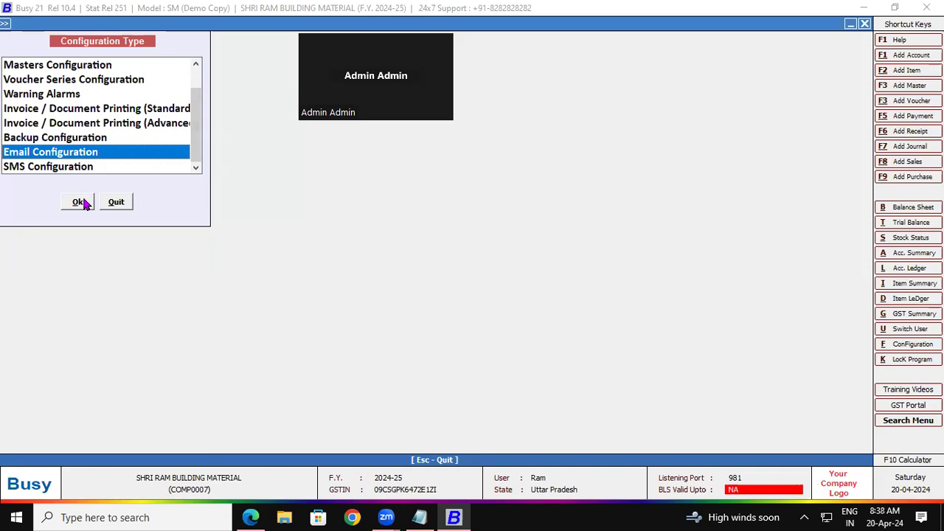
left_click(78, 202)
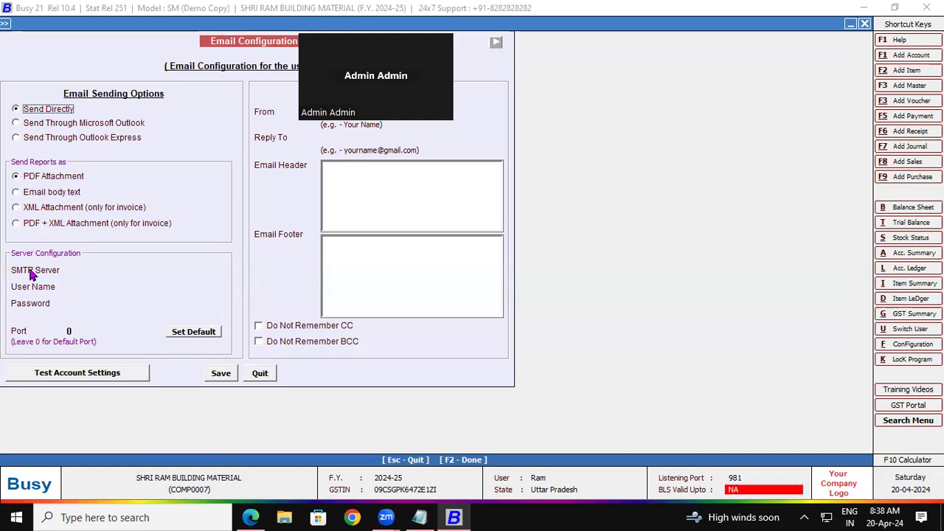
Enter smtp.gmail.com as the SMTP server and the Gmail address as the user name.
left_click(81, 270)
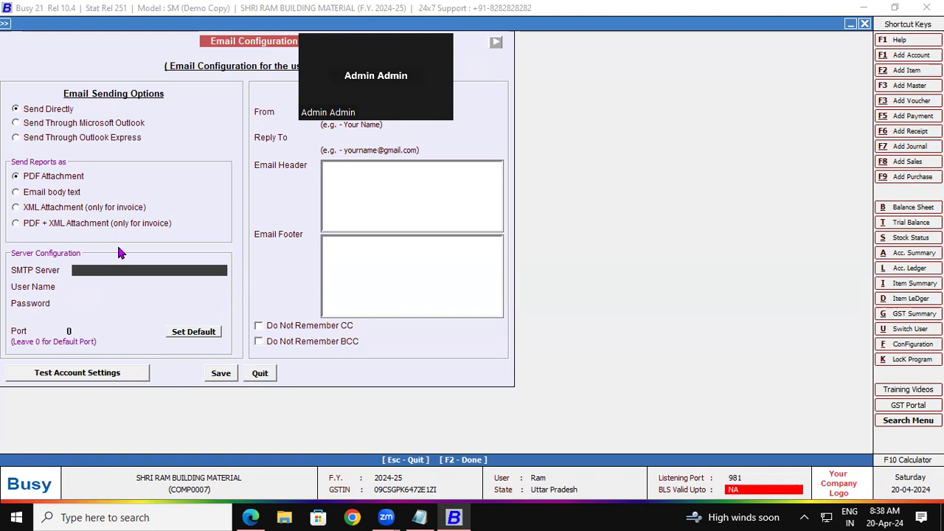
type("smtp.gmail.com")
key("Return")
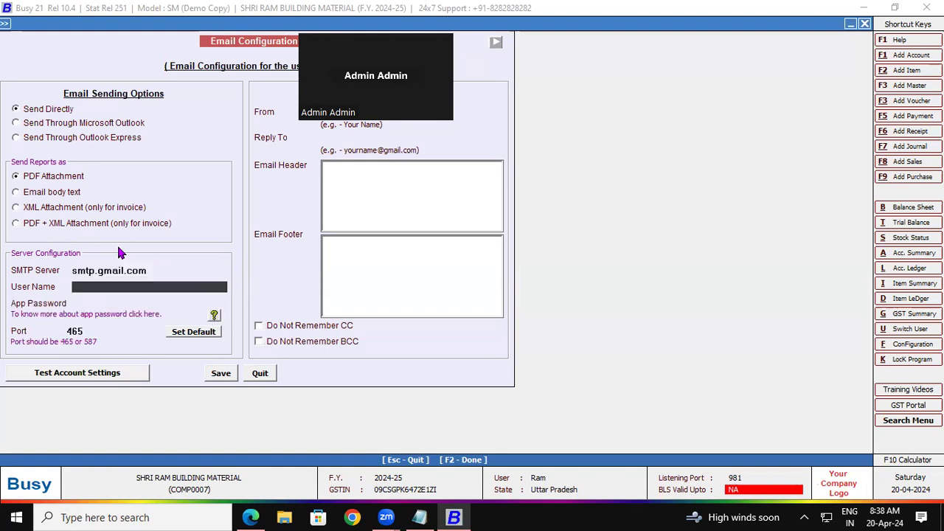
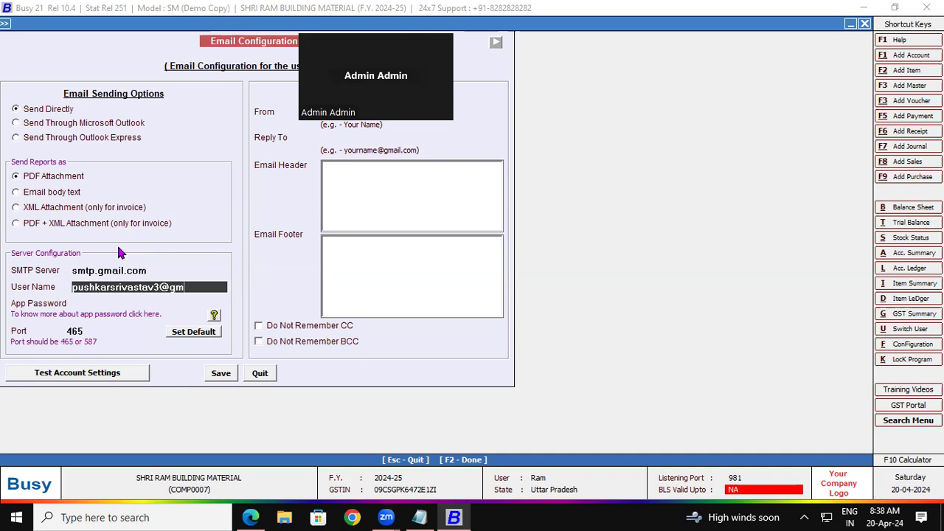
key("Return")
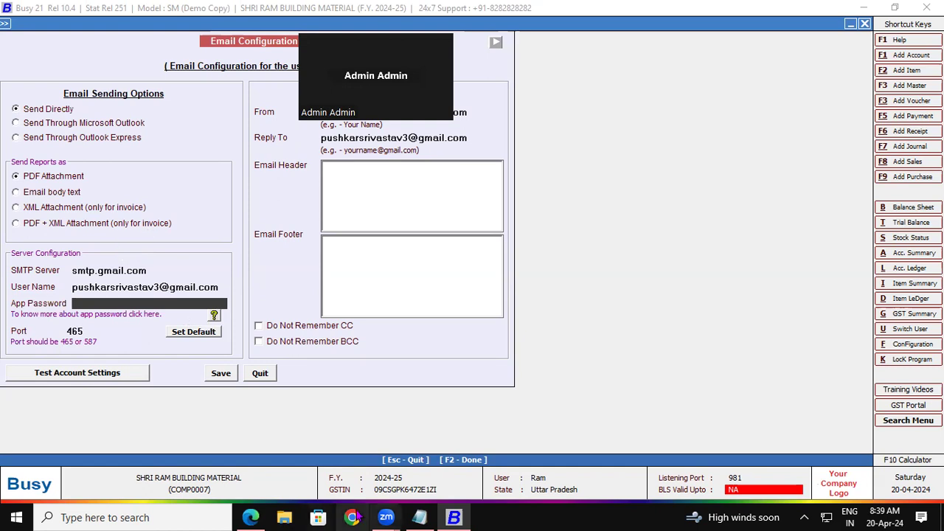
Copy the app password from Notepad and paste it into the App Password field.
left_click(419, 517)
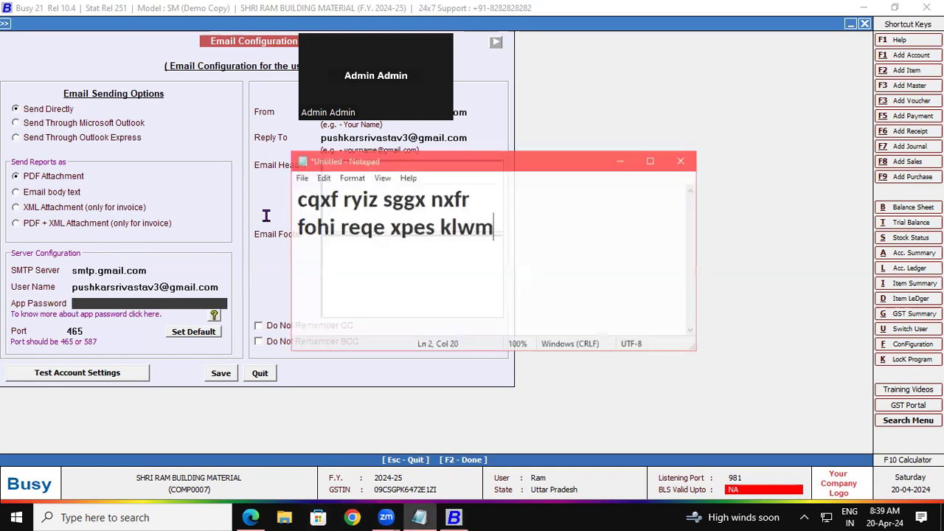
key("shift+Home")
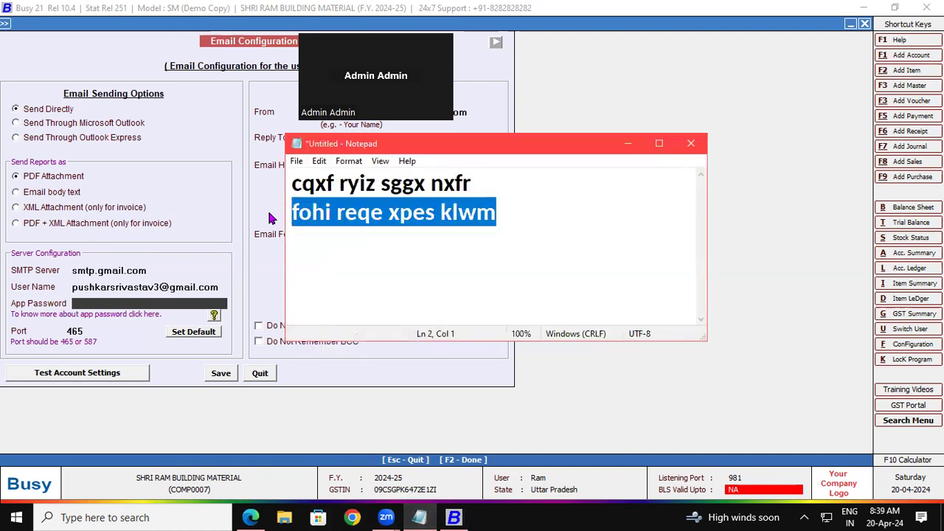
left_click(118, 302)
key("ctrl+v")
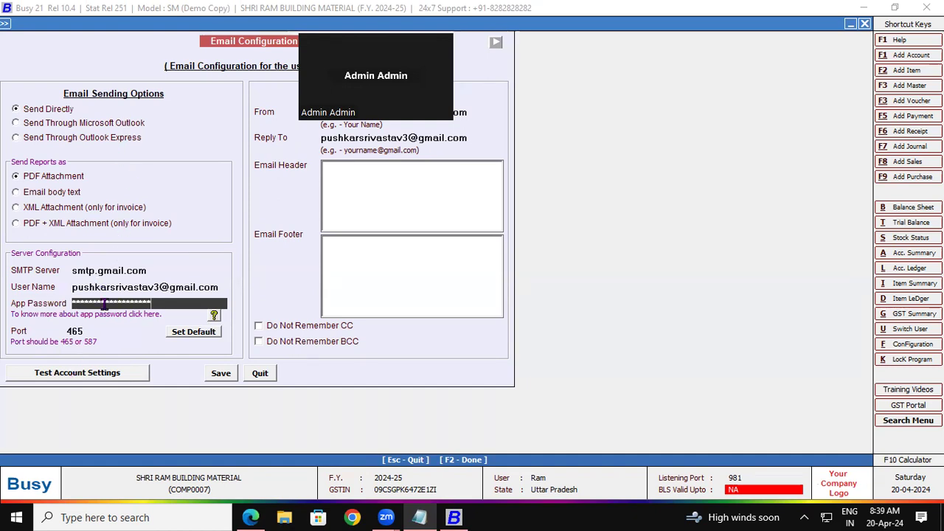
Run Test Account Settings and dismiss the 'Email sent successfully' confirmation.
left_click(89, 373)
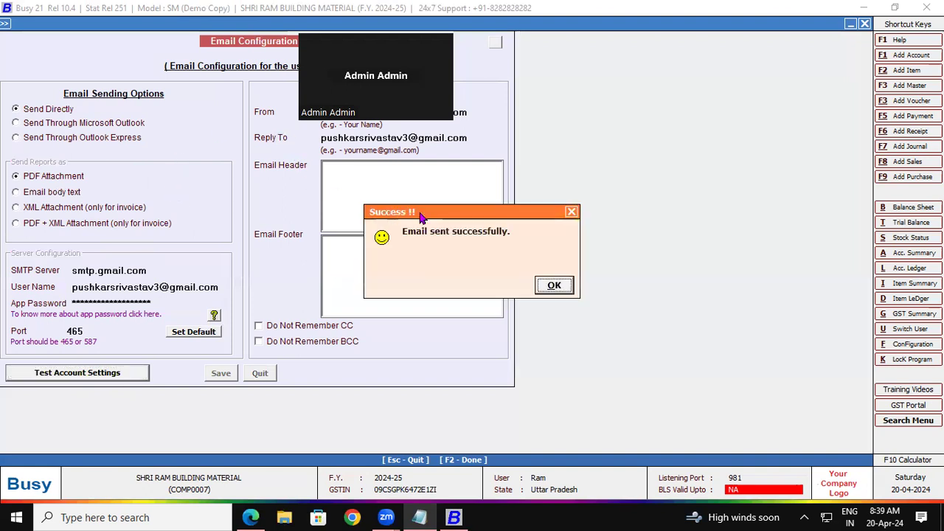
left_click_drag(421, 216, 190, 92)
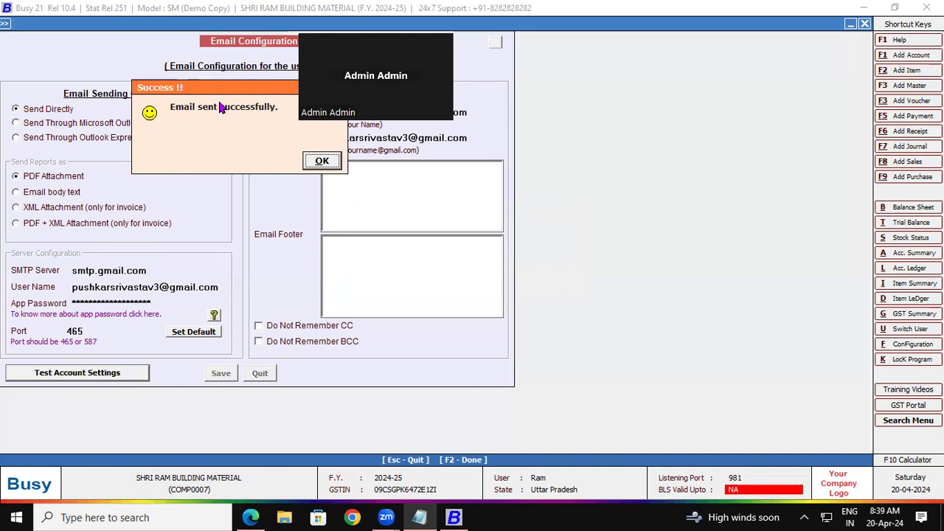
left_click(320, 160)
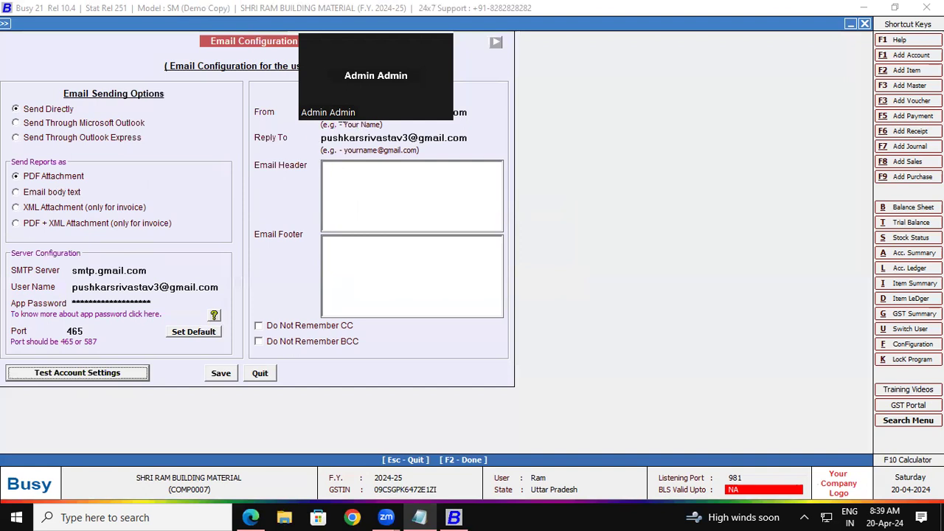
left_click(342, 115)
Retype the sender name's ending as 'ECHNOLOGY' and write the header 'Dear S/Mam, Please find attachments .'.
left_click_drag(485, 111, 404, 114)
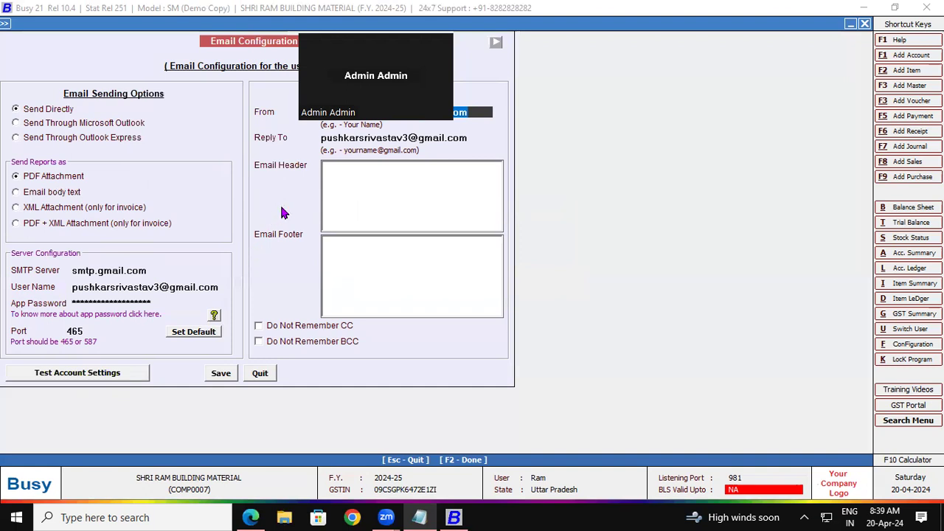
key("BackSpace")
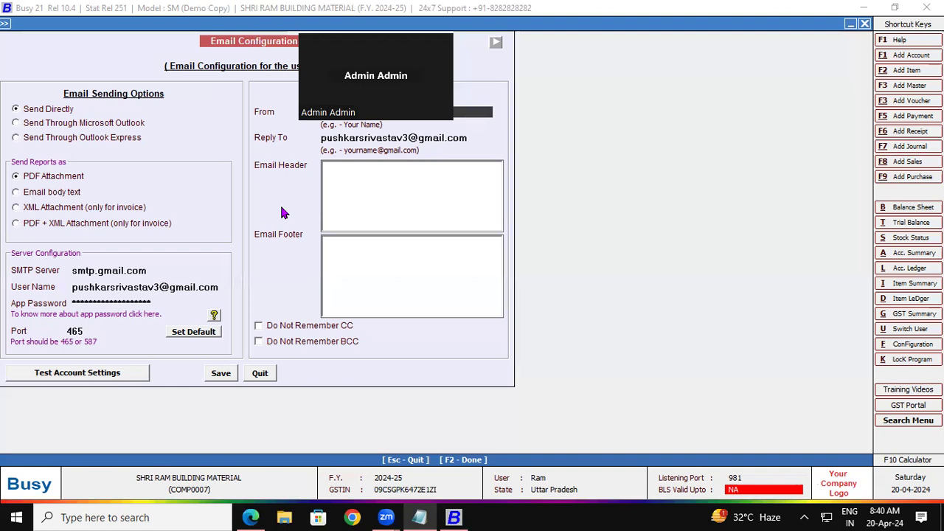
type("ECHNOLOGY")
left_click(343, 140)
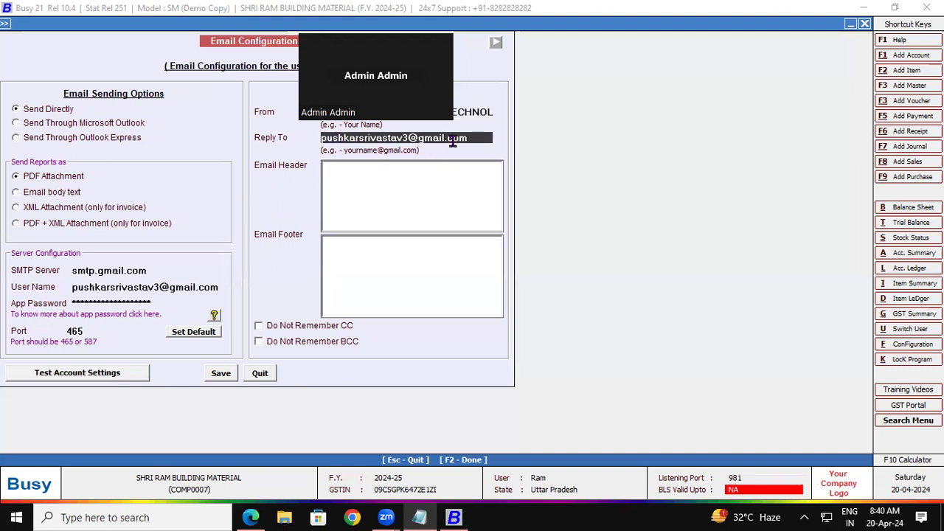
left_click(348, 175)
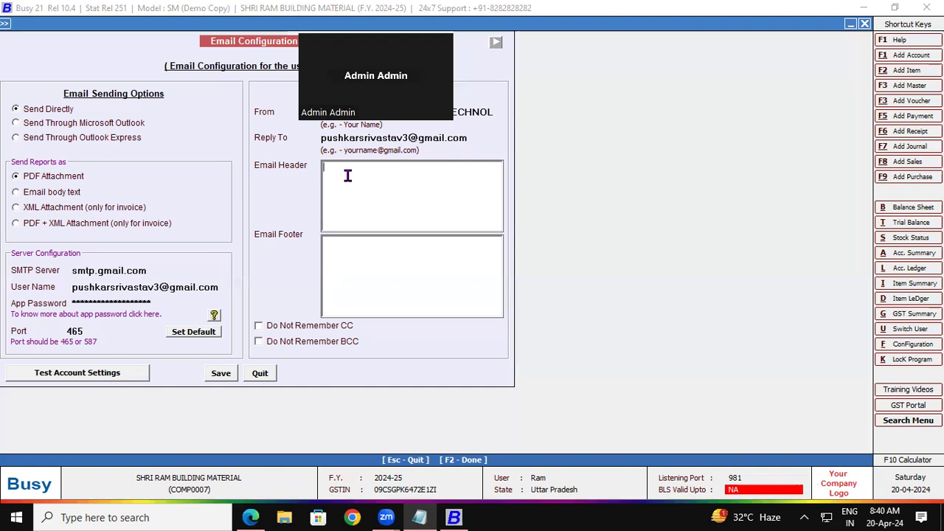
type("Dear")
type("Sir")
type("/Mam,")
type("Please")
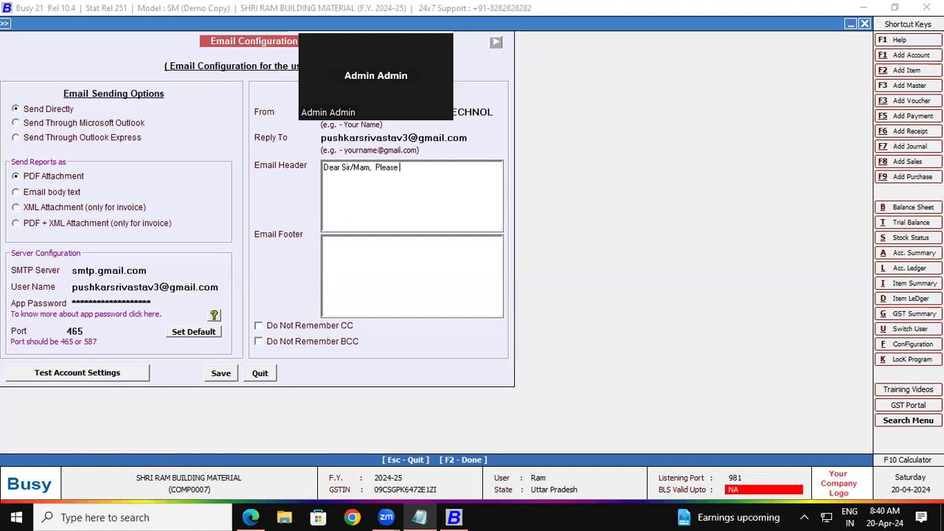
type(" find attachments .")
Write a footer with regards, the sender's name, 'GAyatri Institute of Technology' and a mobile number, then save.
left_click(344, 253)
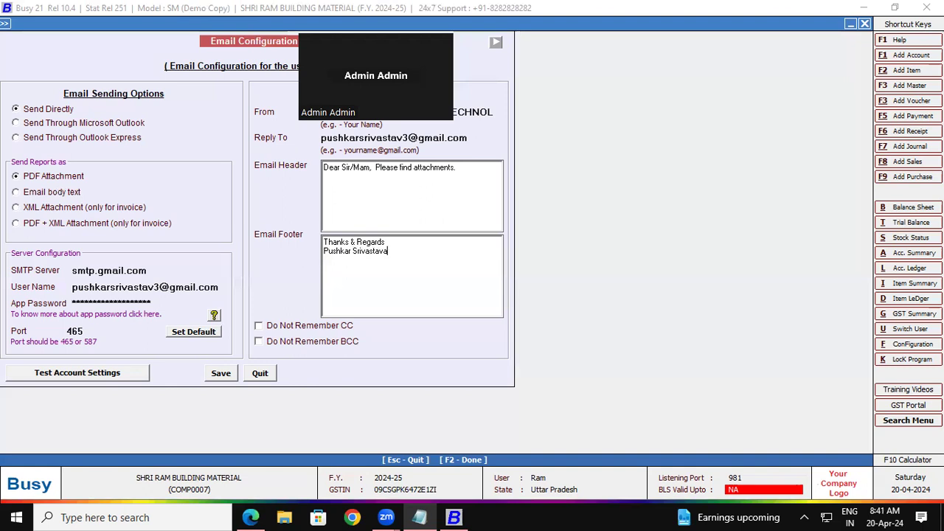
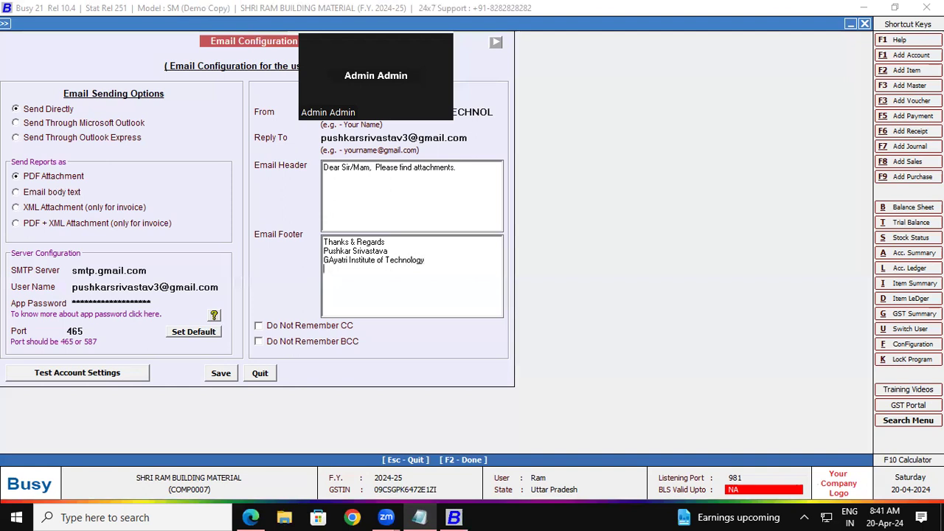
key("Return")
key("Return")
left_click(221, 375)
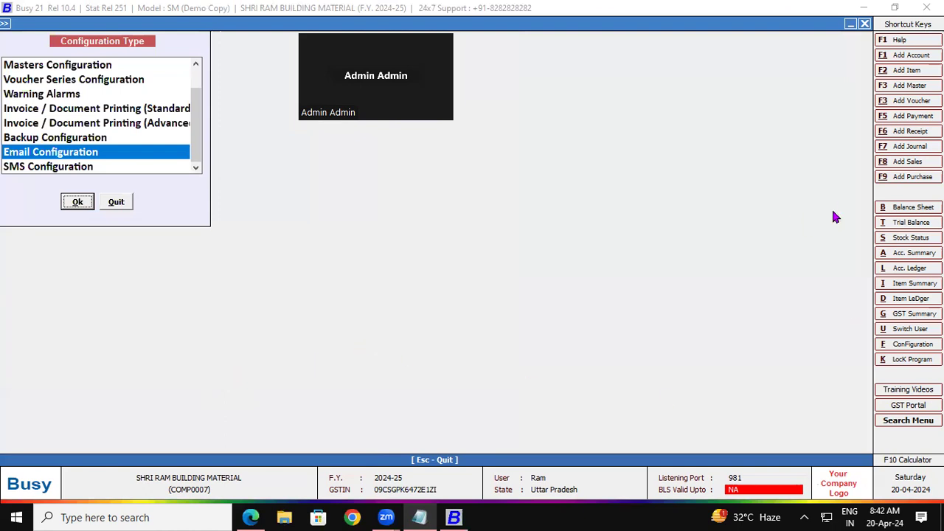
left_click(912, 162)
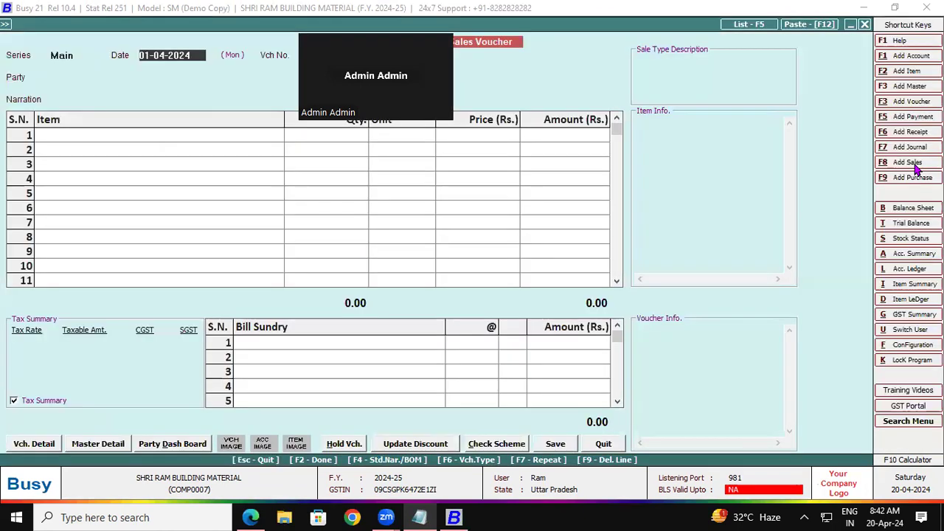
Choose the Central-28% sale type and start a new party account under Sundry Debtors.
key("Return")
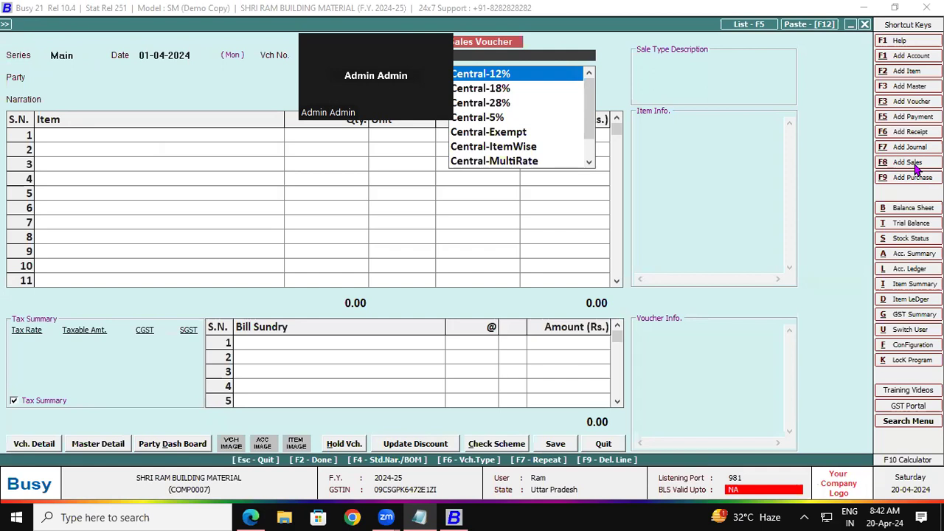
type("28")
key("Return")
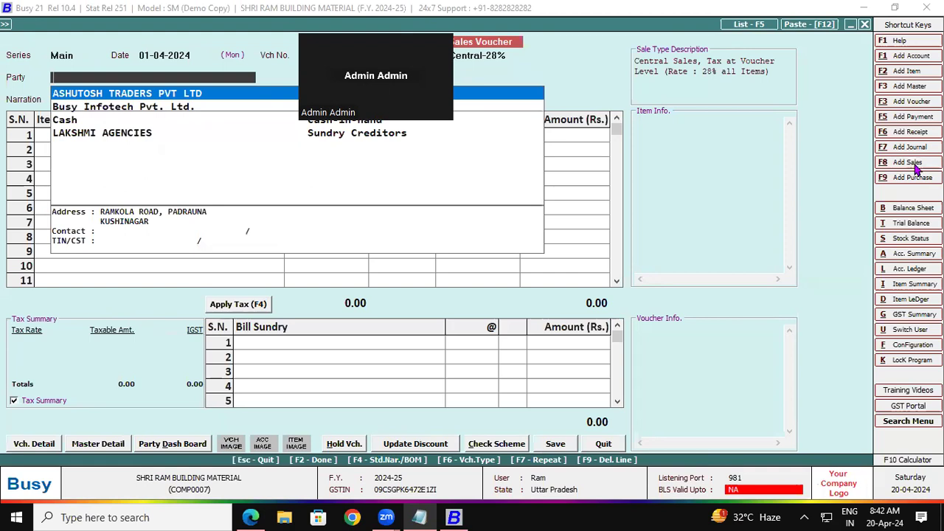
key("F3")
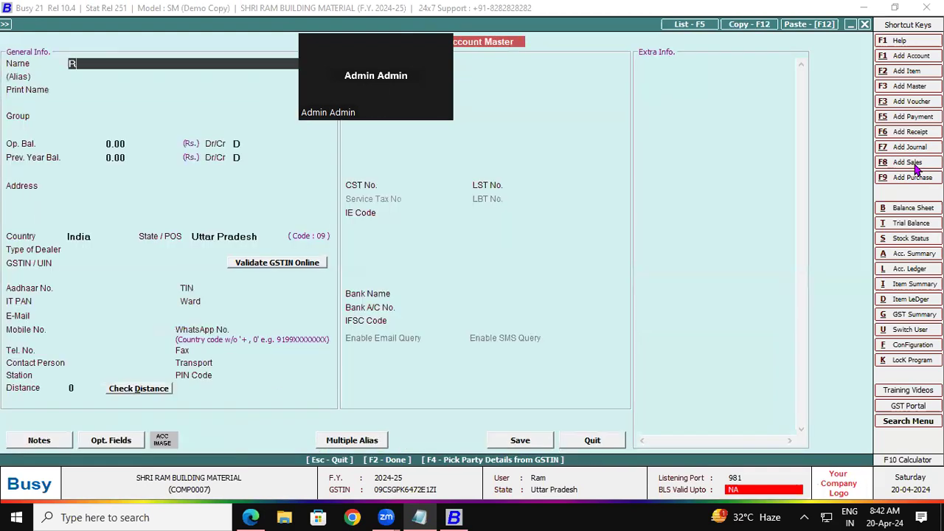
key("Return")
key("Return")
key("Return")
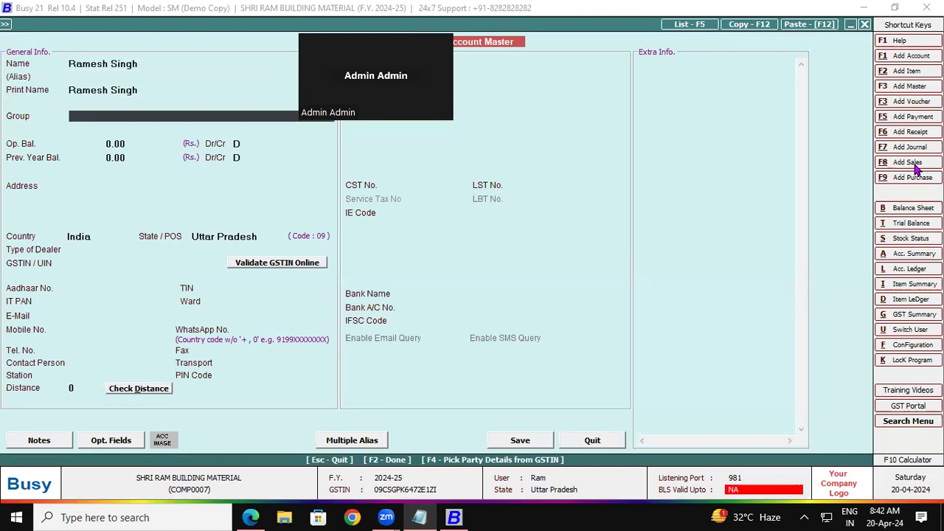
type("sun")
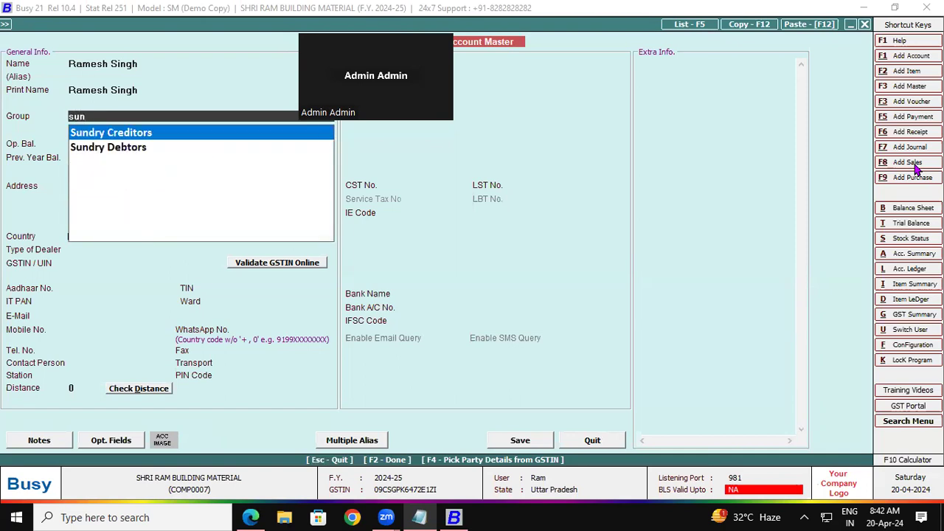
key("Down")
key("Return")
key("Return")
key("Return")
key("Return")
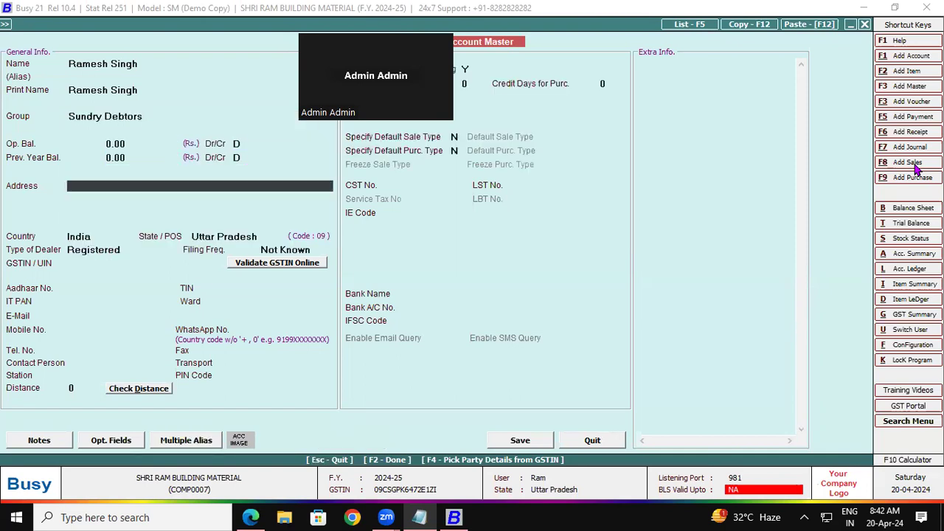
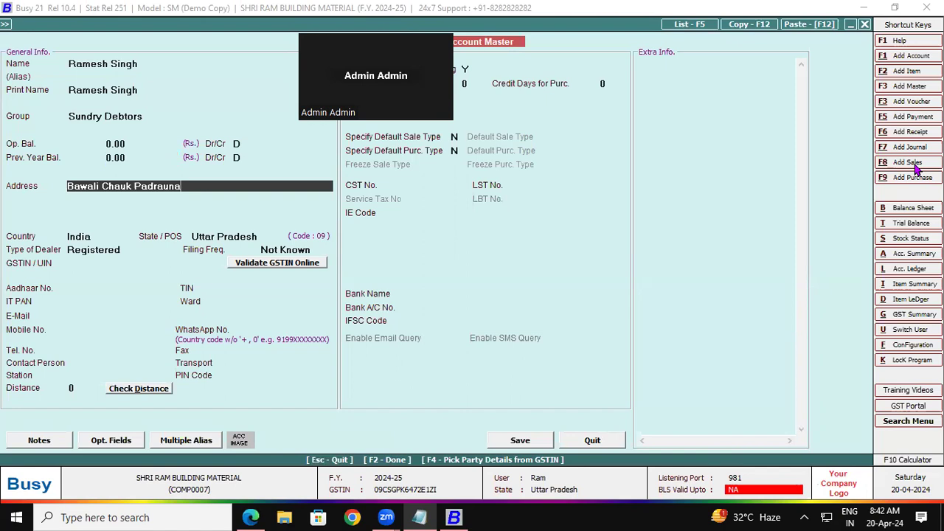
Enter the party's two-line address, keep India, and set the dealer type to Un-Registered.
key("Return")
type("Kushinagar")
key("Return")
key("Return")
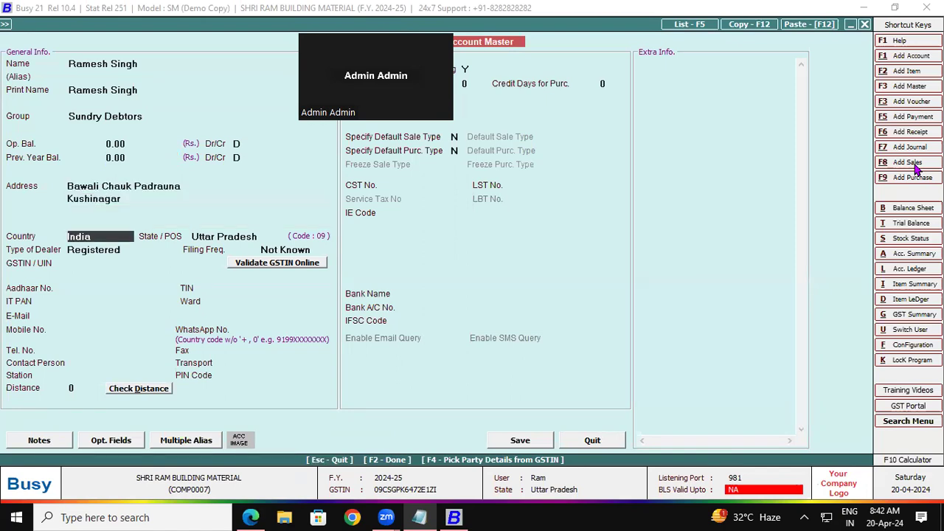
key("Return")
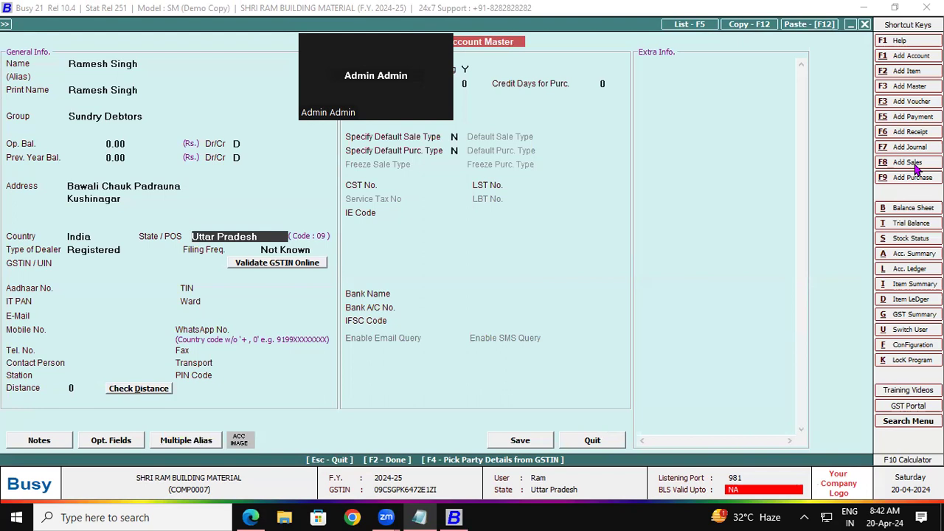
key("Return")
key("Down")
key("Return")
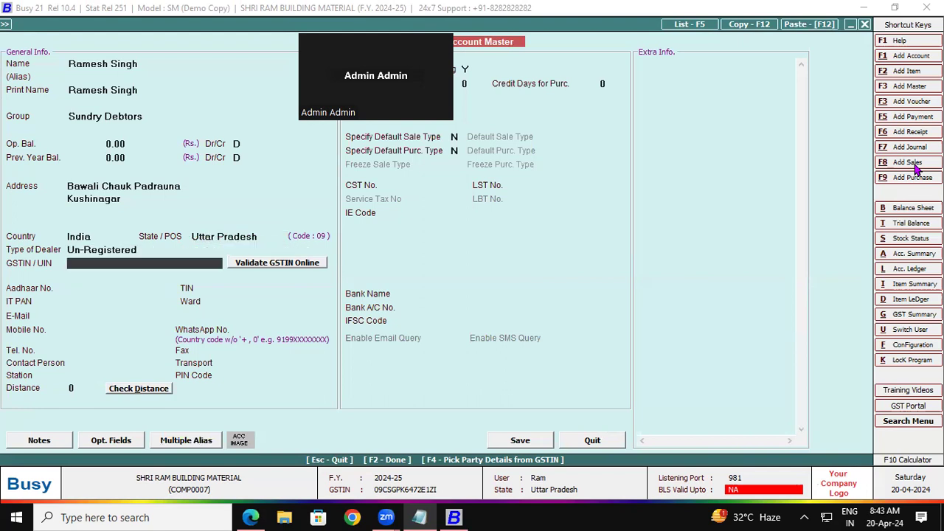
key("Return")
key("Return")
key("Return")
key("Return")
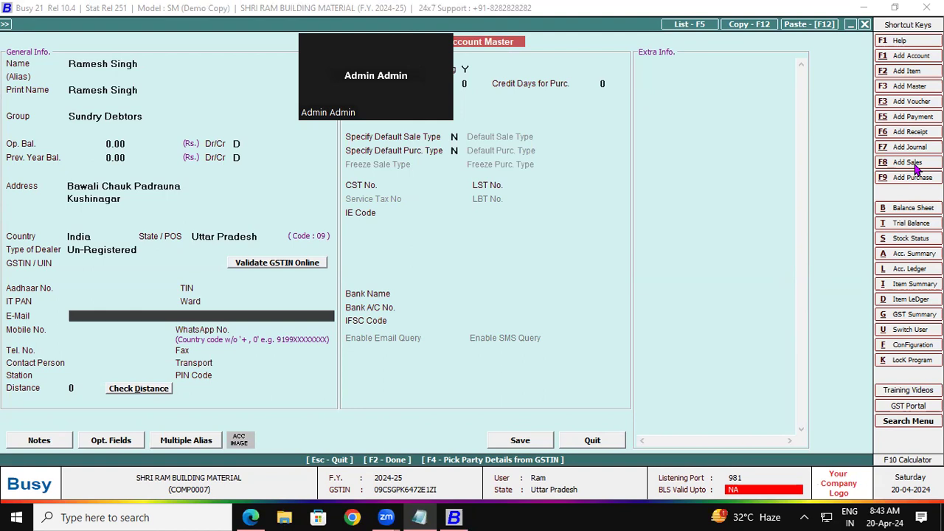
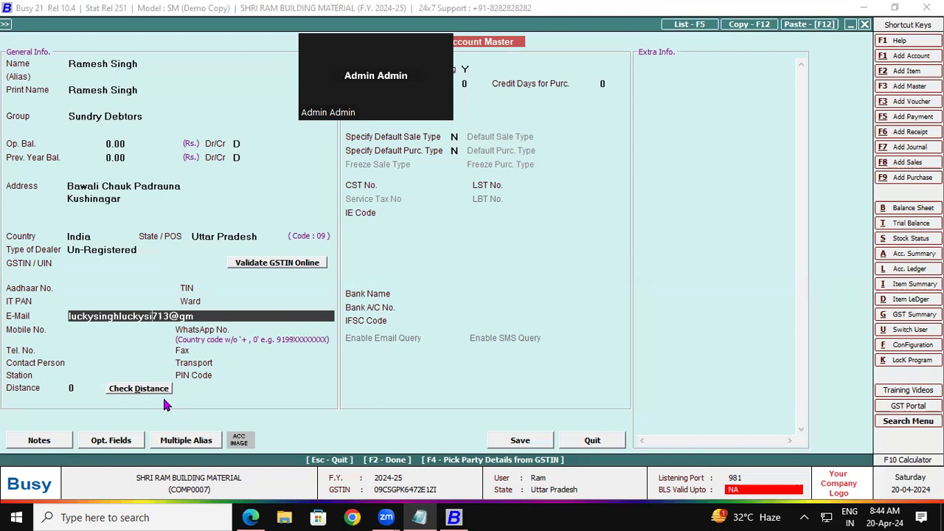
Type the party's Gmail address into the Account Master's E-Mail field.
left_click(225, 313)
type("ail.")
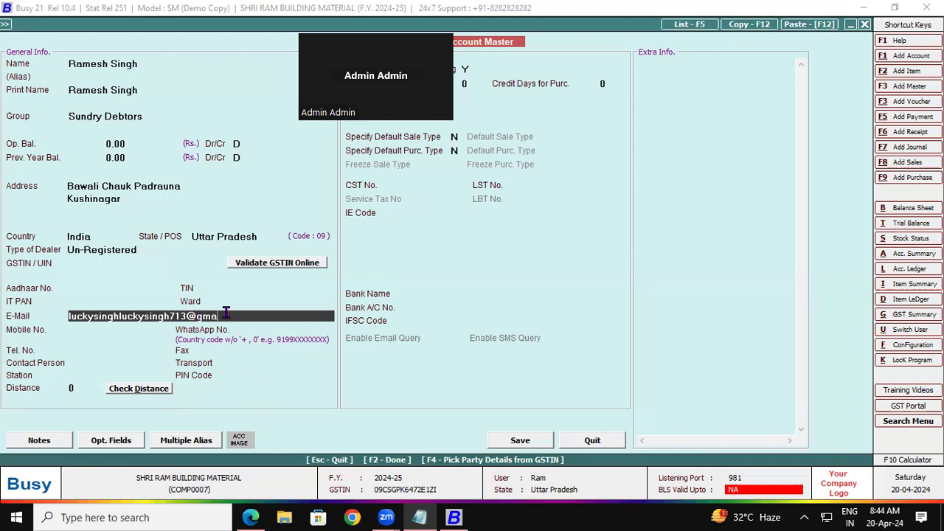
type("com")
Replace the party's first name so Name and Print Name update, then save the account.
left_click(112, 65)
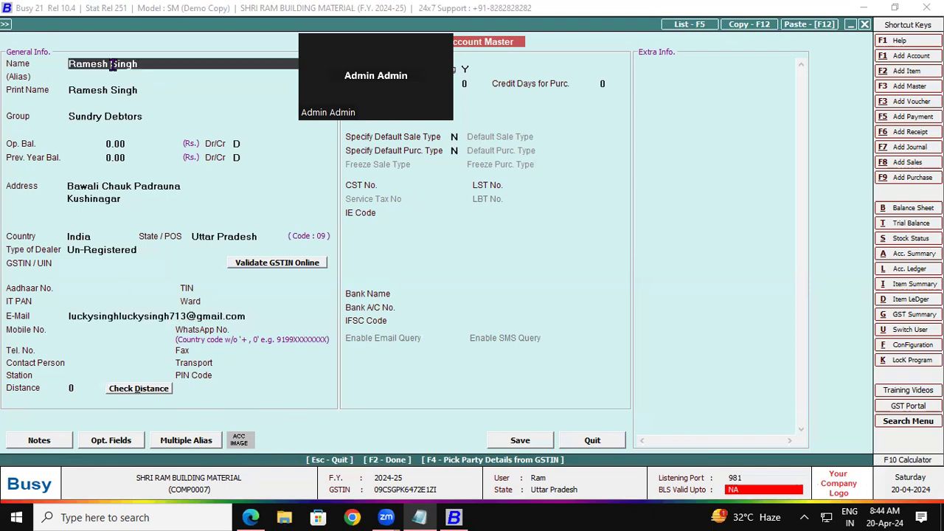
key("BackSpace")
type("Lucky")
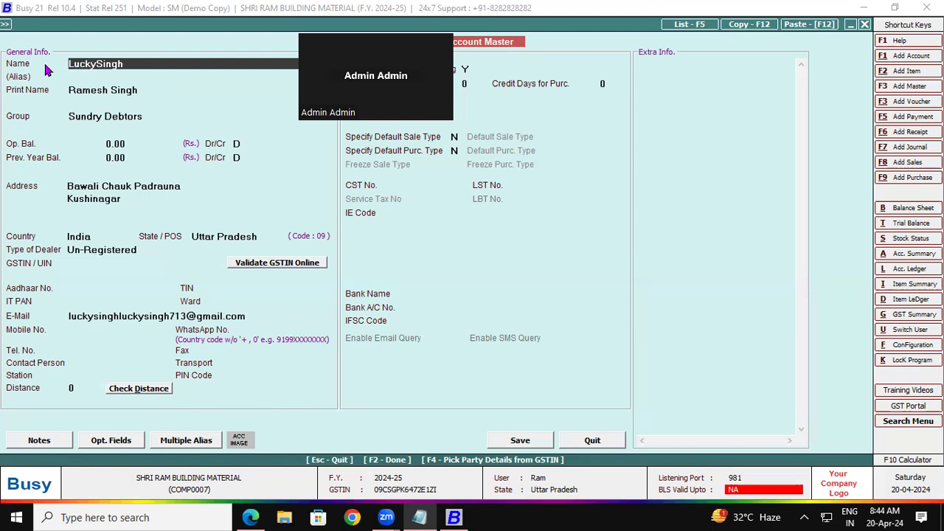
key("Return")
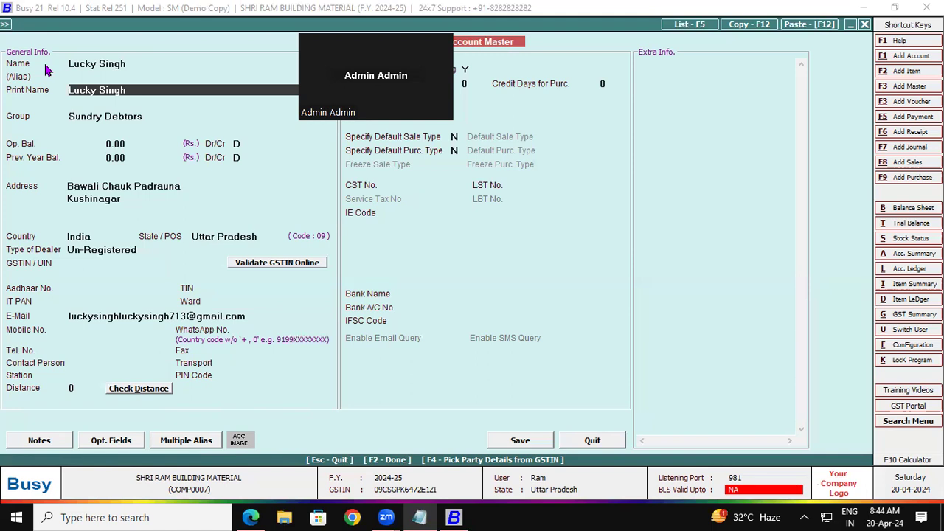
key("Return")
key("Return")
key("Return")
key("Return")
key("Return")
key("Return")
key("Return")
key("Return")
key("Return")
key("Return")
key("Return")
key("Return")
key("Return")
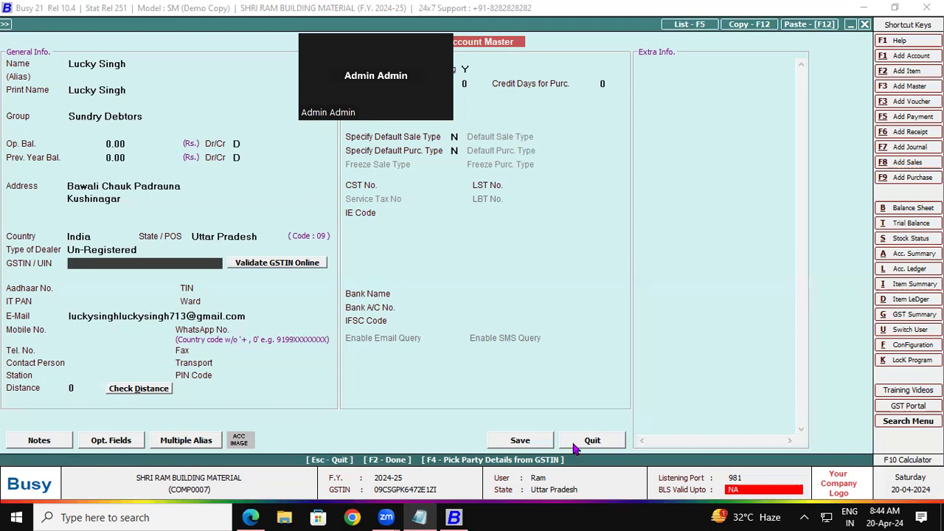
left_click(518, 440)
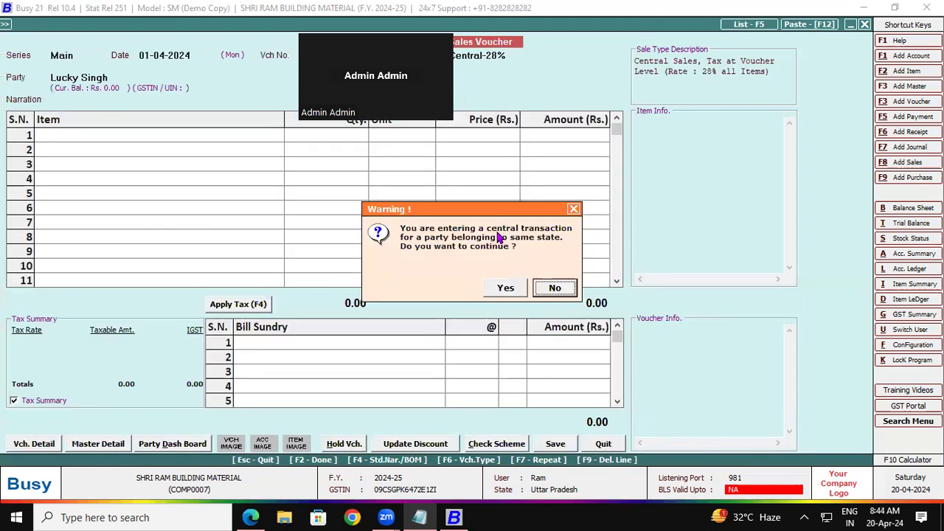
Decline the central transaction and switch the sale type to Local-28%.
left_click(553, 287)
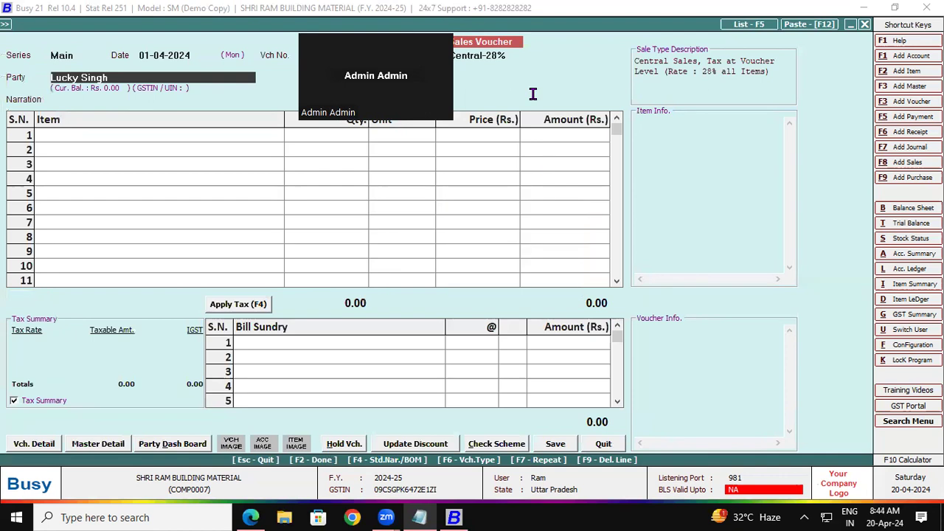
left_click(517, 56)
key("BackSpace")
key("BackSpace")
key("BackSpace")
key("BackSpace")
key("BackSpace")
key("BackSpace")
key("BackSpace")
key("BackSpace")
key("BackSpace")
key("BackSpace")
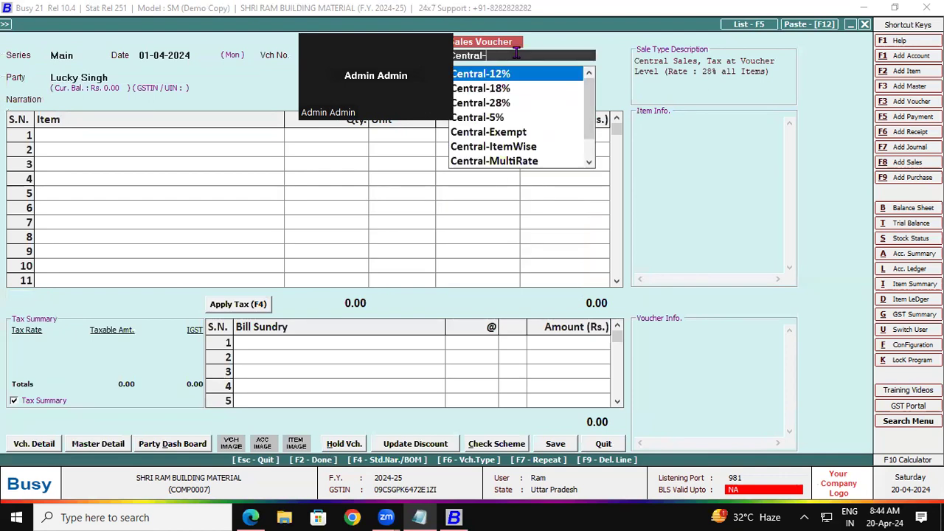
key("BackSpace")
type("28")
key("Down")
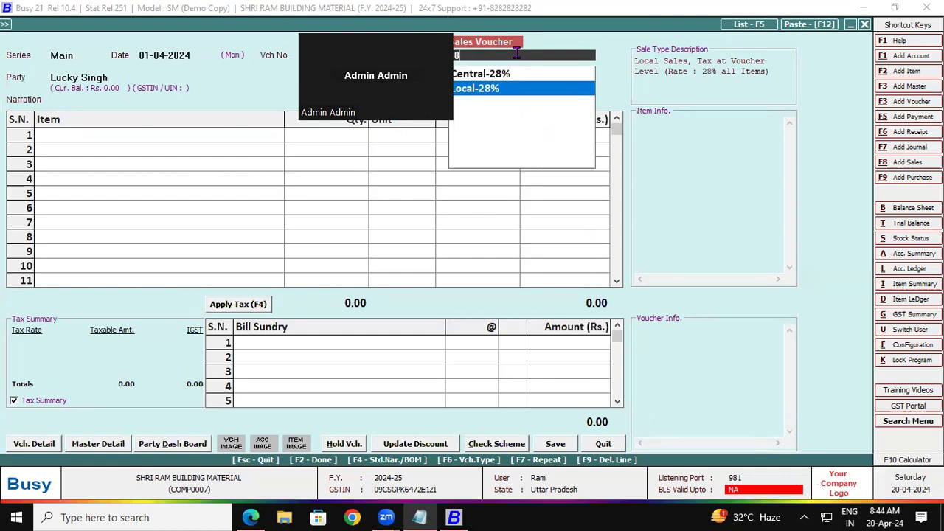
key("Return")
key("Return")
key("Return")
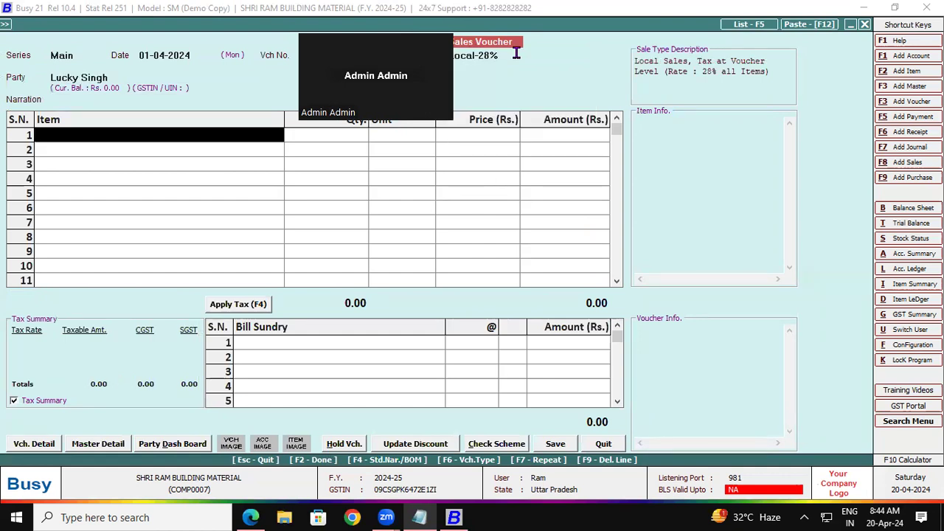
Bill 2 Tonne of Ambuja Cement PPC Yellow Bag at 7,450 with a 10% discount.
type("ce")
key("Return")
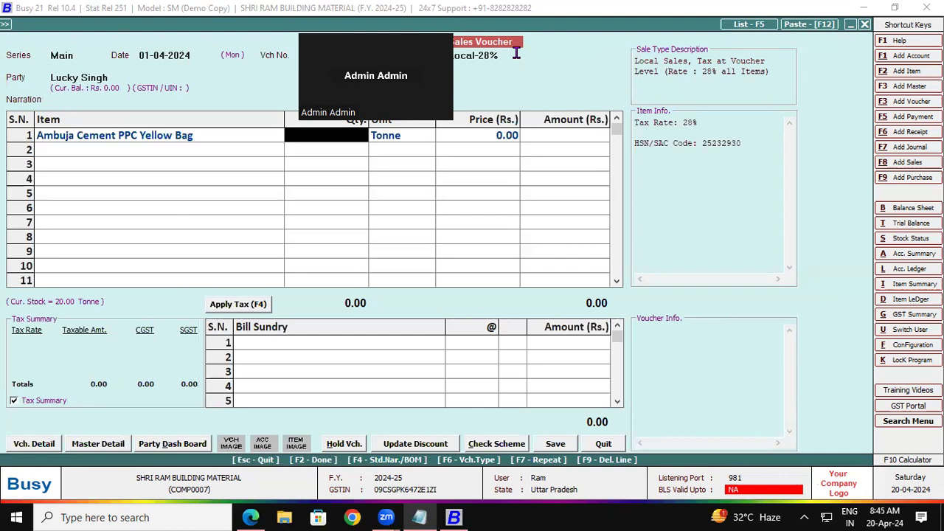
type("2")
key("Return")
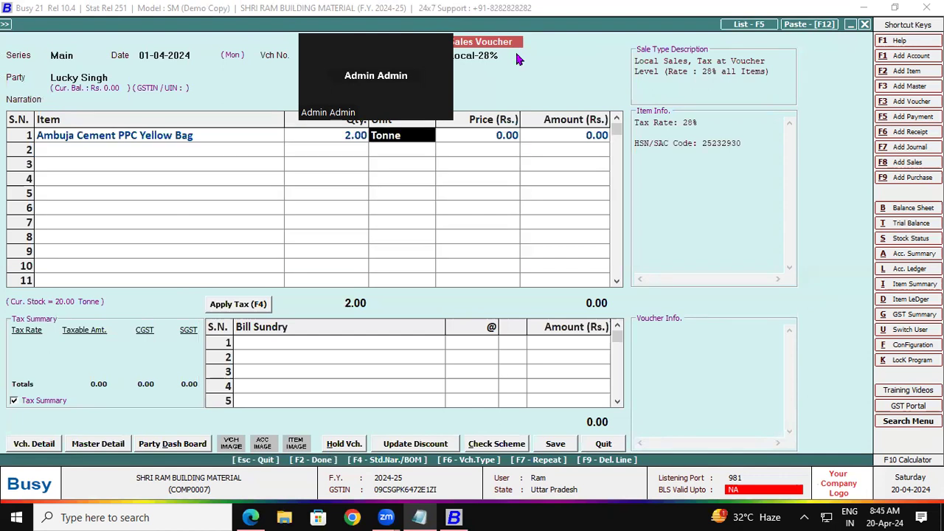
key("Return")
type("7450")
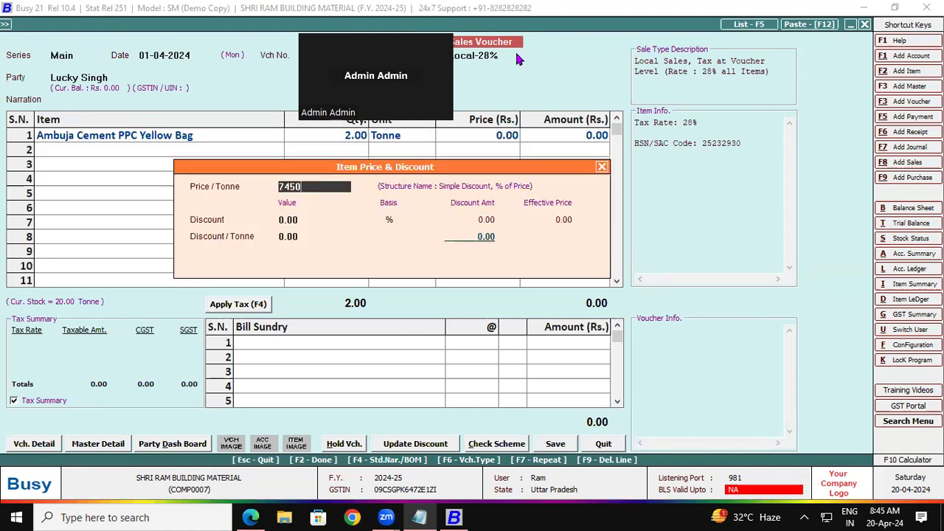
key("Return")
type("10")
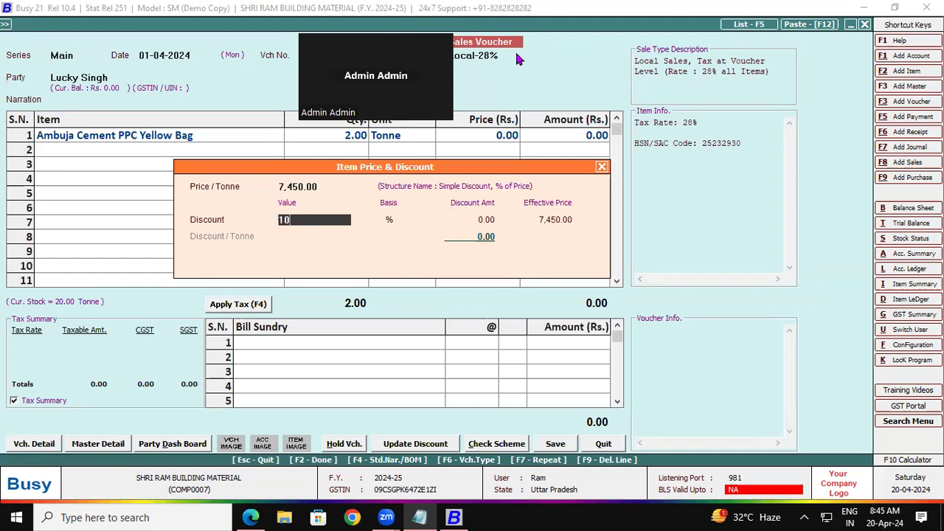
key("Return")
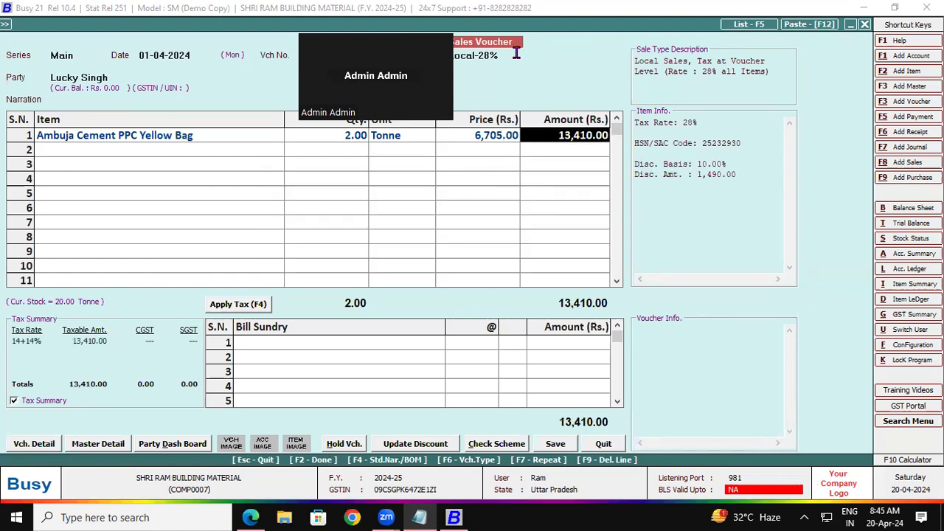
key("Return")
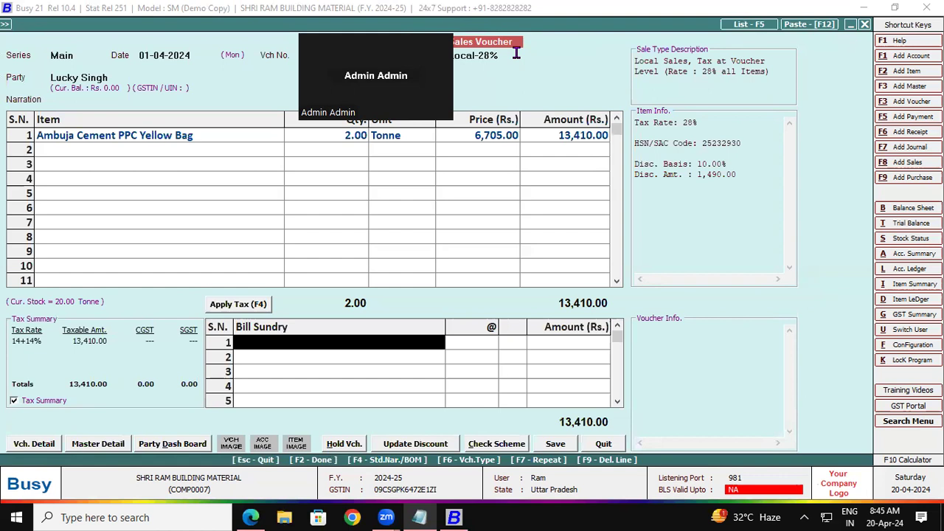
Apply 14% CGST and SGST and add a Rounded Off (+) sundry of 0.20.
key("F4")
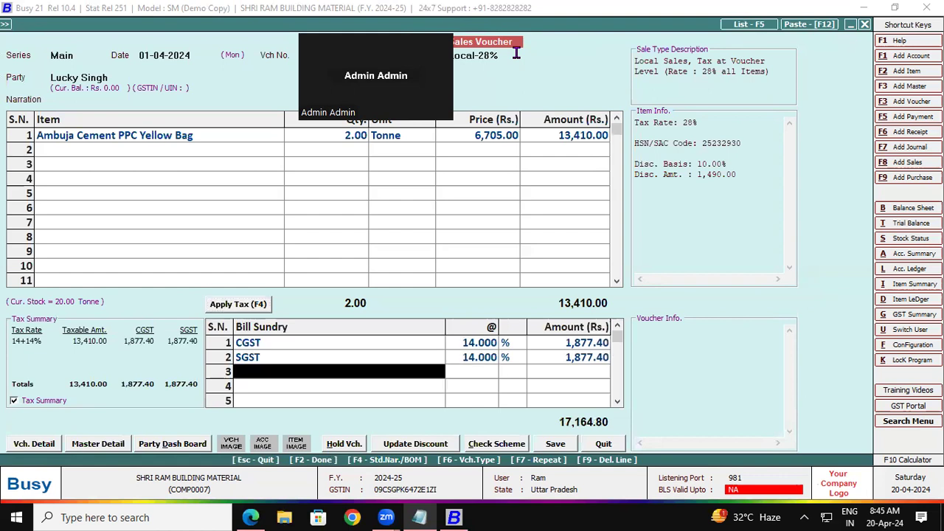
key("Return")
key("Down")
key("Return")
type(".2")
key("Return")
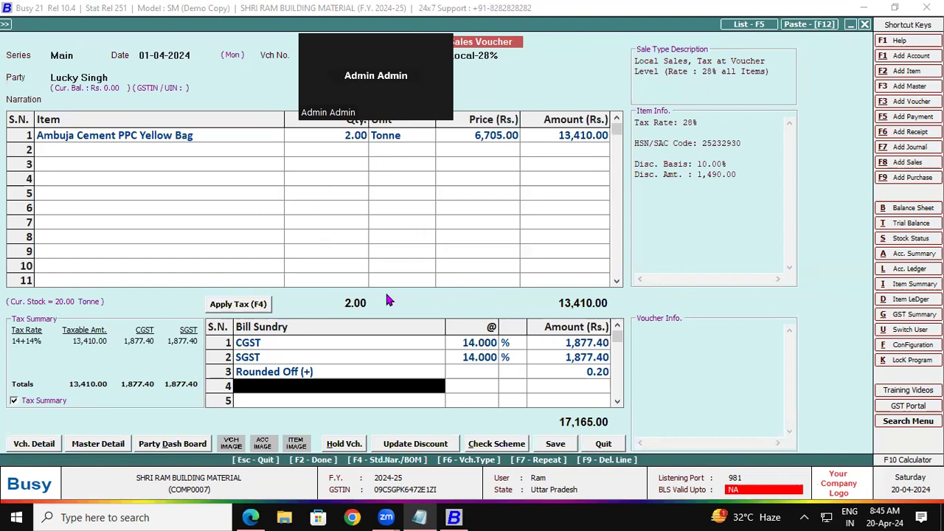
Save the invoice with a new bill reference, print in STANDARD format, and choose Email.
left_click(546, 446)
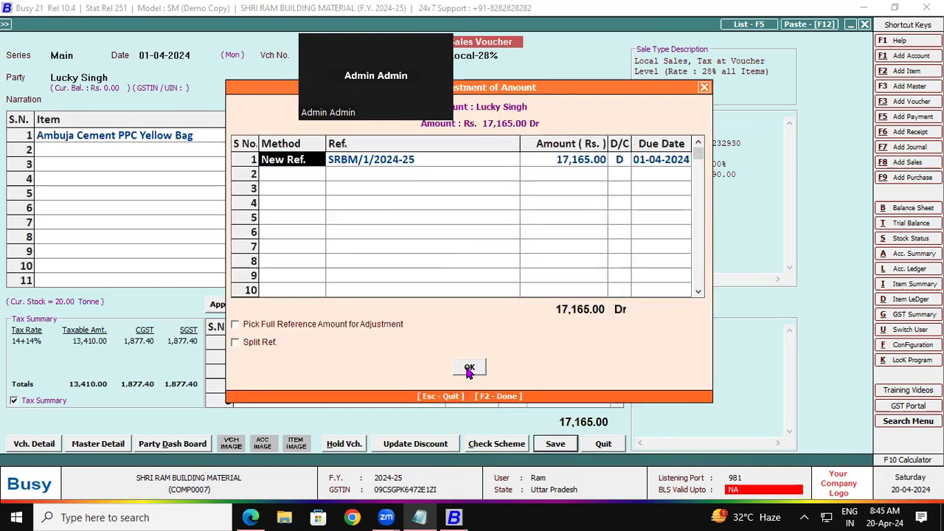
left_click(469, 369)
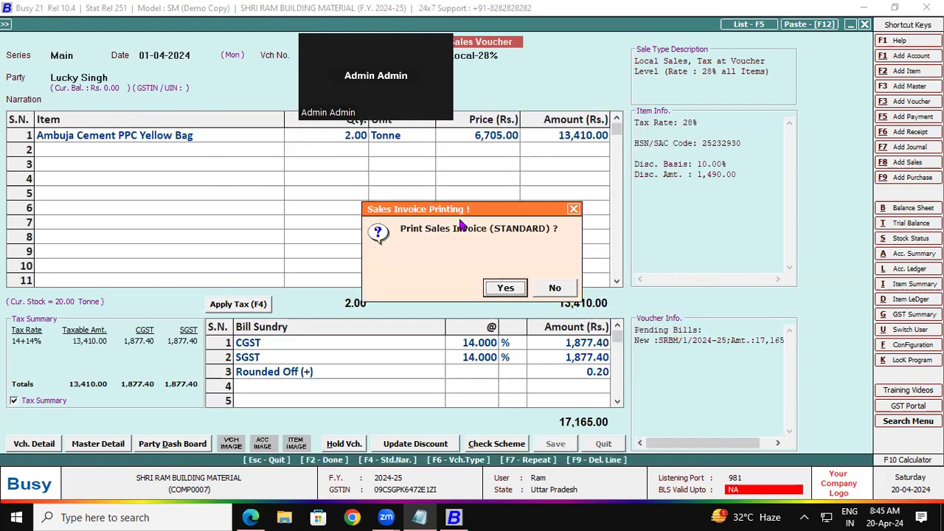
left_click_drag(458, 209, 321, 88)
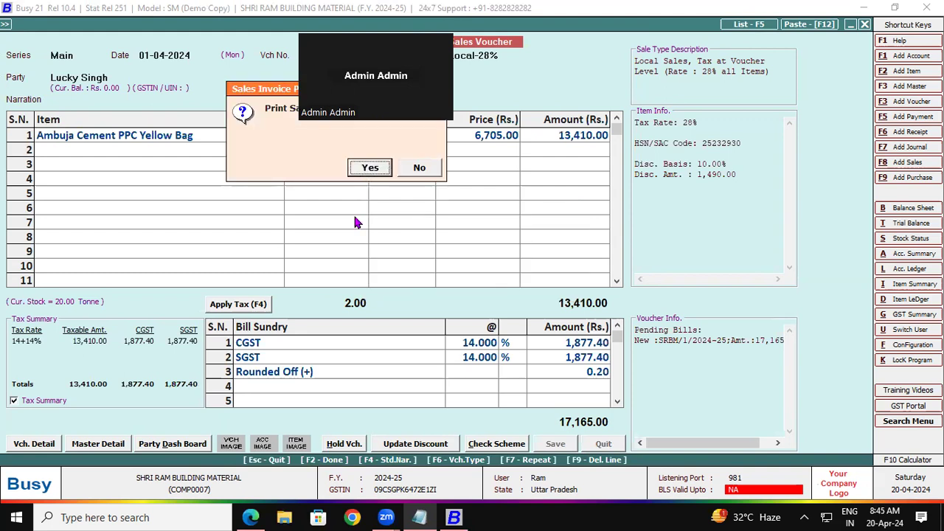
left_click(370, 168)
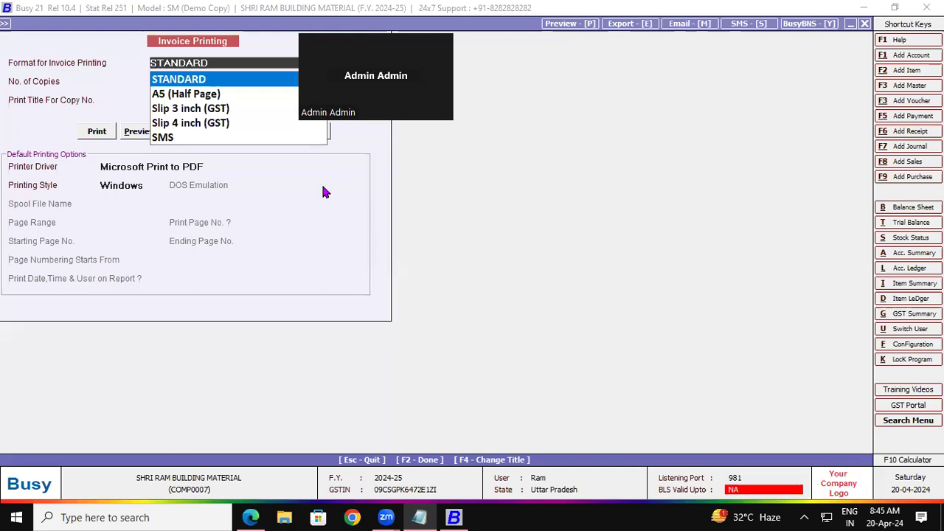
key("Return")
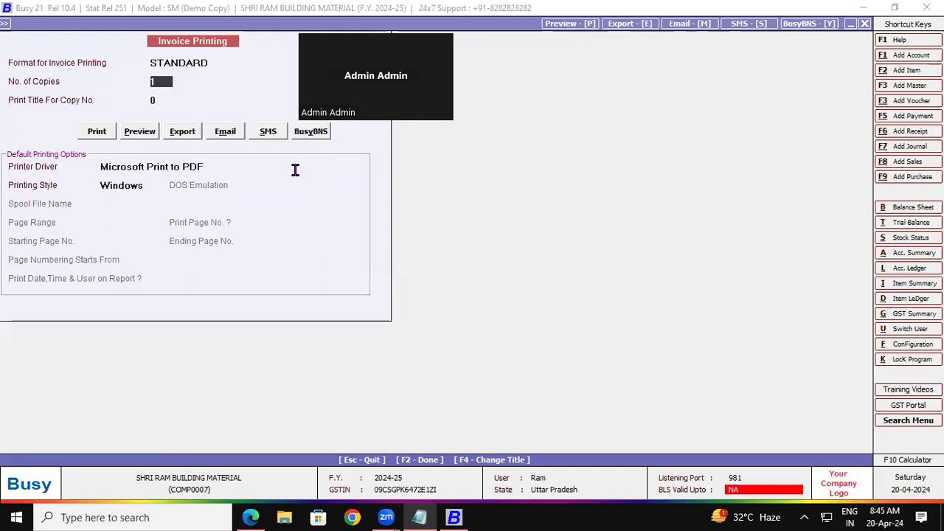
left_click(223, 133)
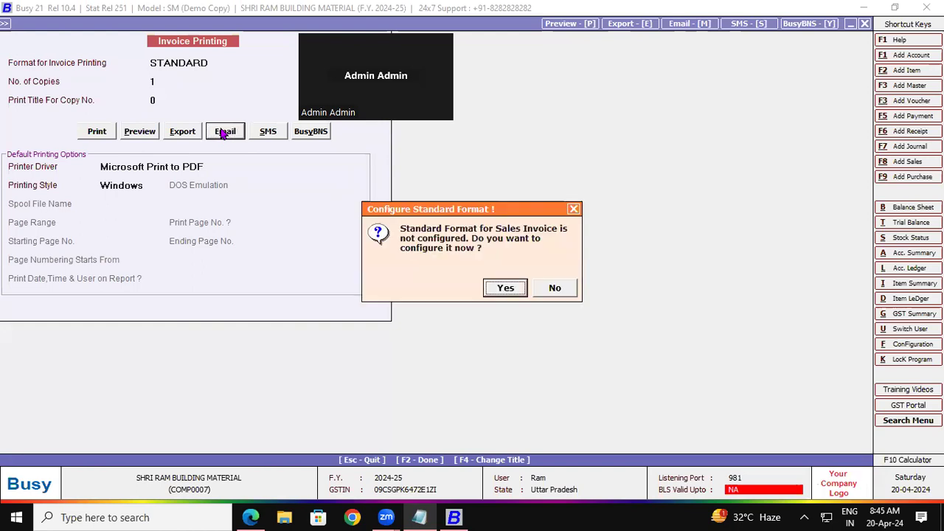
left_click_drag(427, 208, 254, 75)
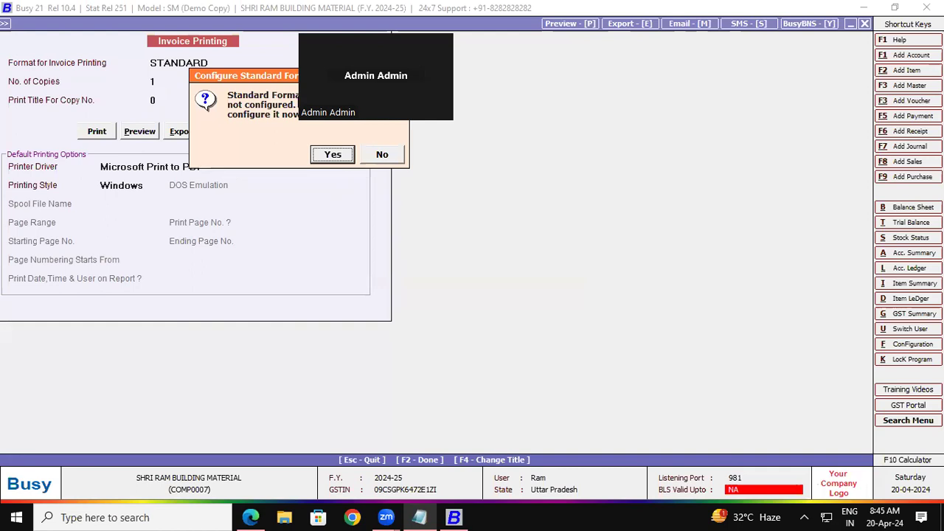
Configure and save the Standard invoice format, then send the invoice e-mail as a PDF attachment.
left_click(332, 154)
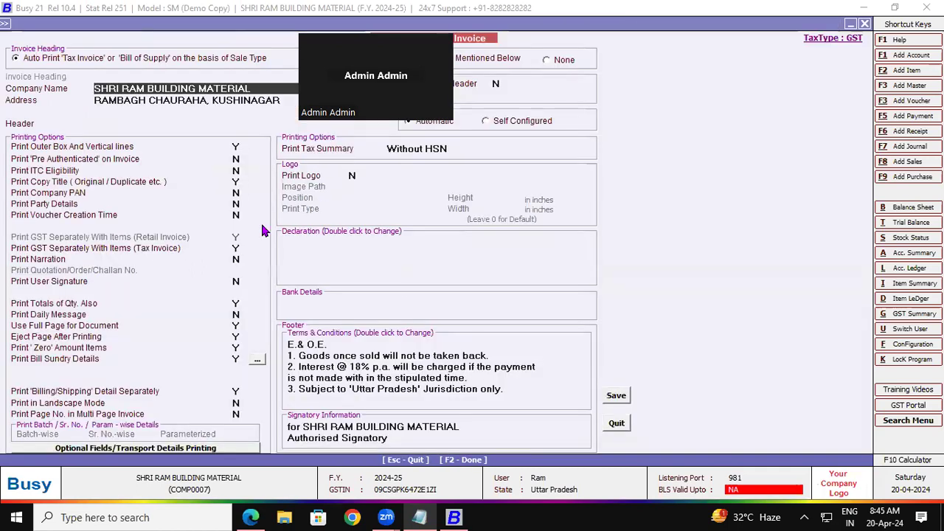
left_click(616, 396)
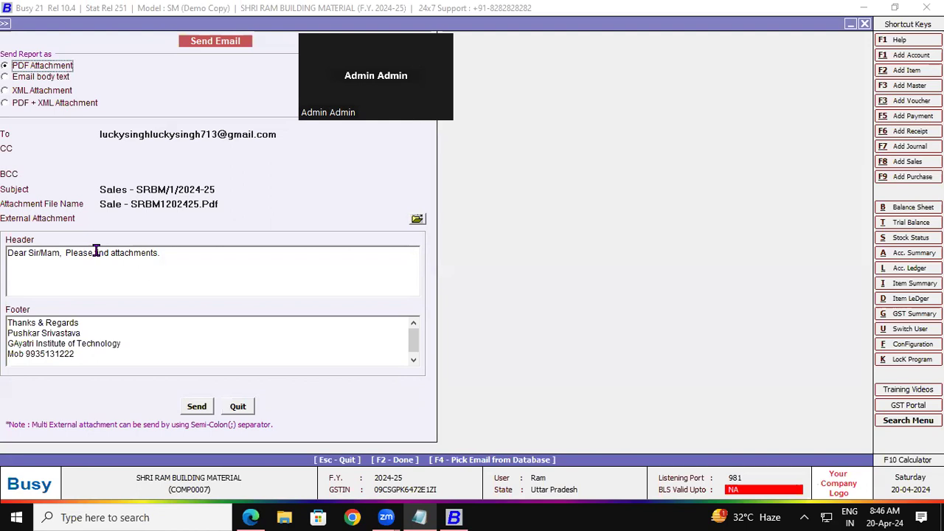
left_click(197, 406)
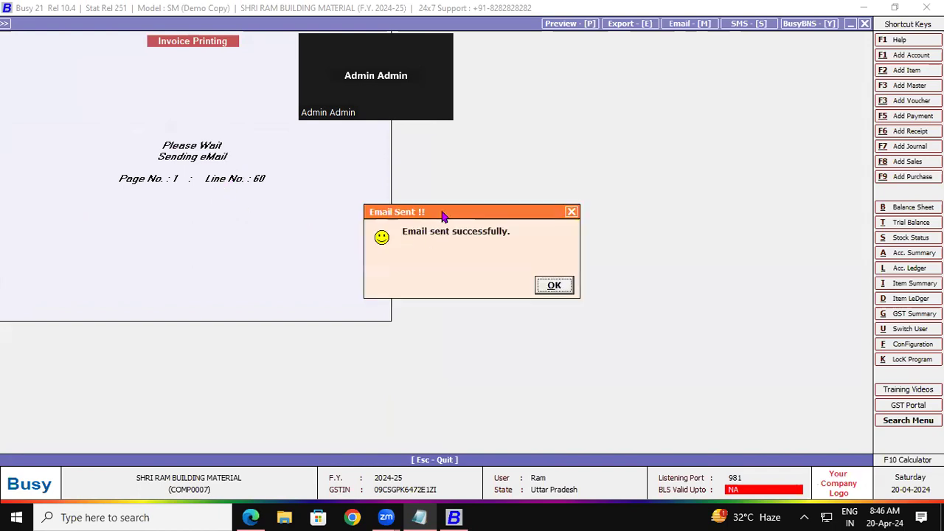
left_click_drag(443, 216, 212, 86)
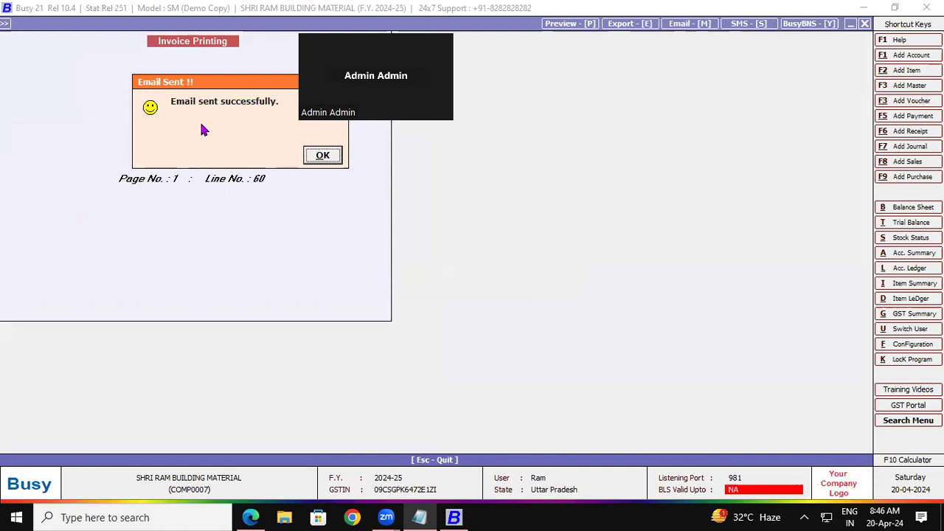
Bring up Gmail in Edge and view the Sent folder to confirm the emailed invoice PDF.
left_click(251, 517)
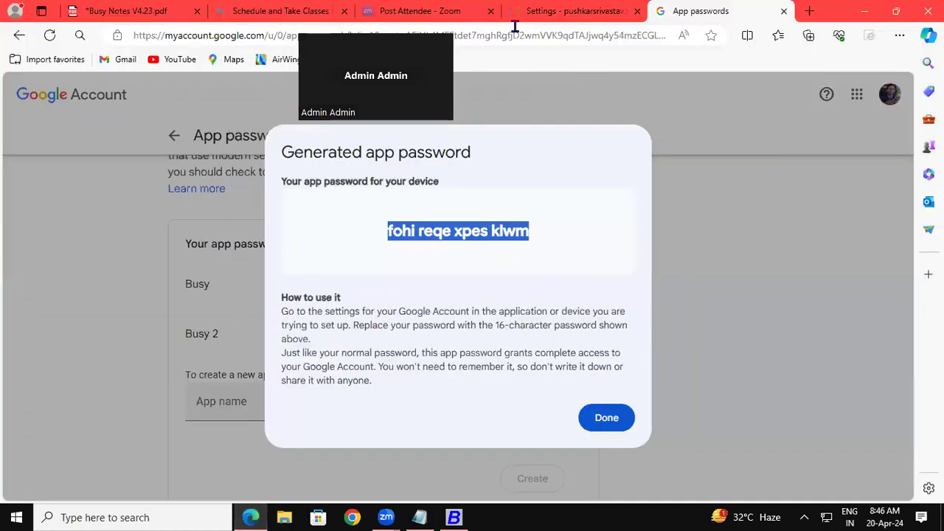
left_click(544, 16)
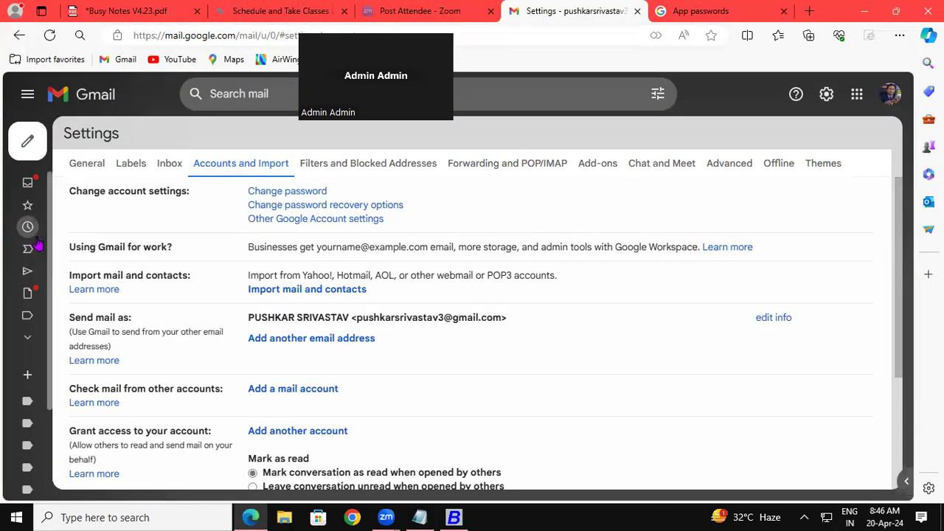
mouse_move(26, 209)
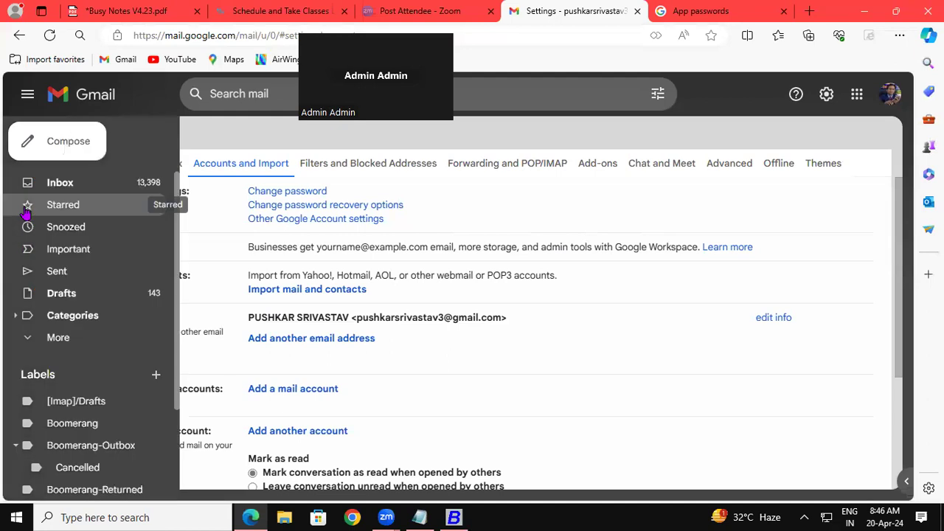
left_click(67, 273)
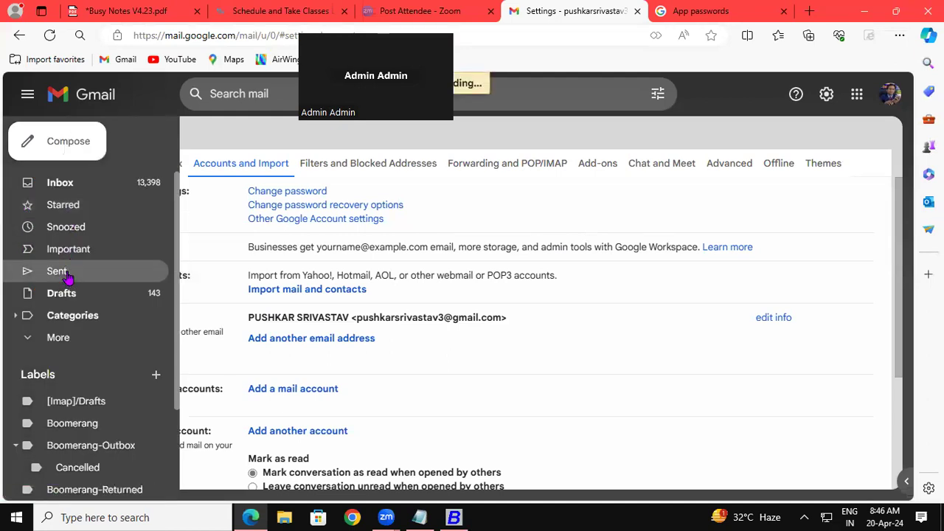